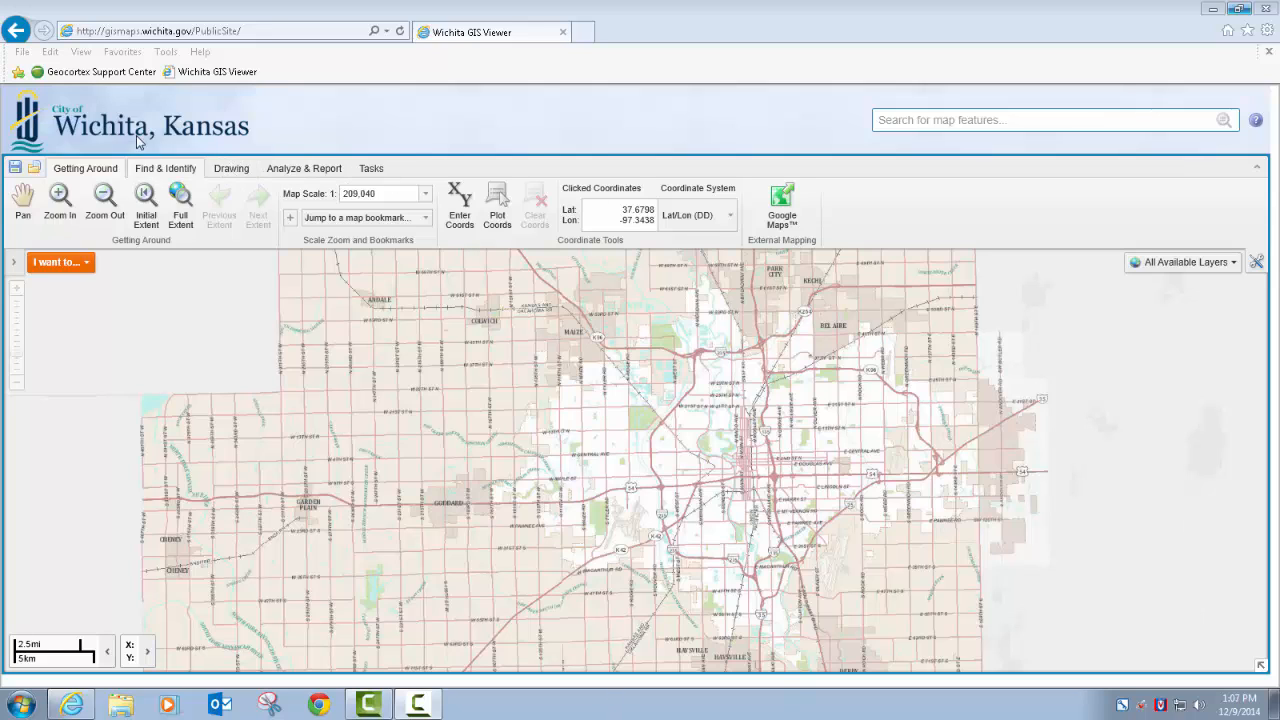
Show the drawing tools and turn the aerials off for the neighborhood map around West Side Athletic Park and W 2nd St N
{"action": "left_click", "coordinate": [242, 170]}
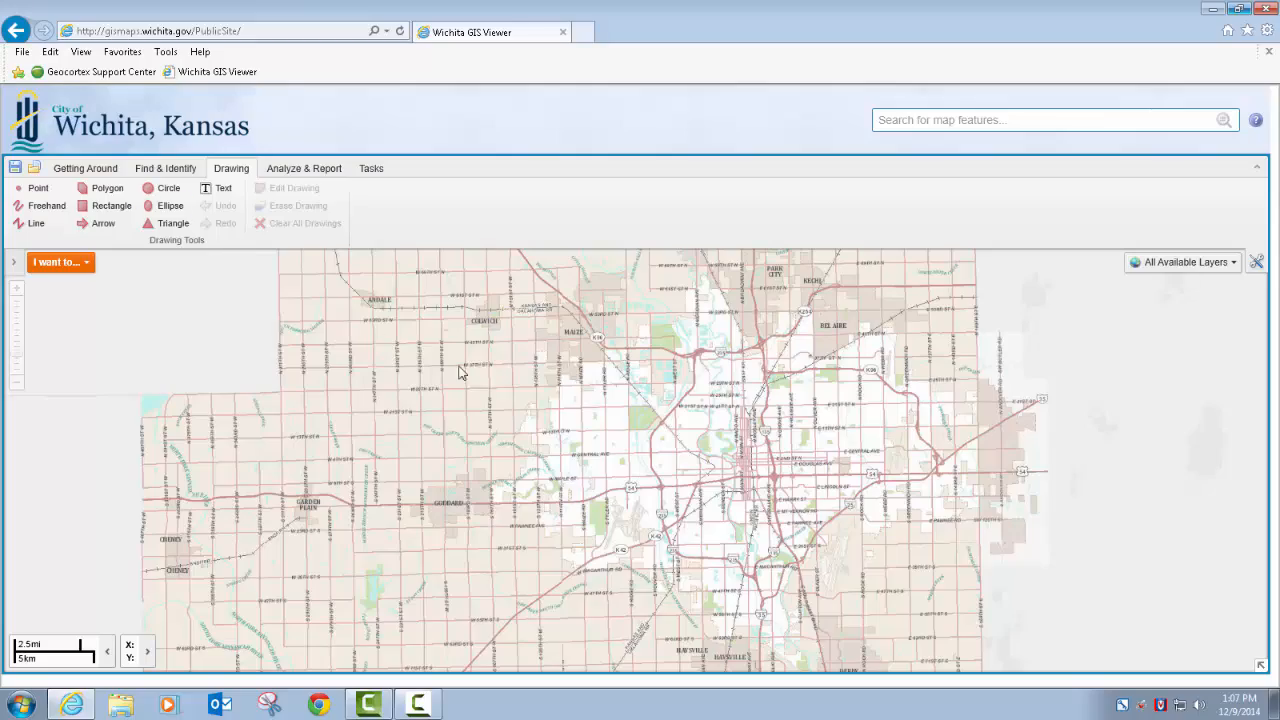
{"action": "scroll", "coordinate": [689, 424], "scroll_direction": "up", "scroll_amount": 3}
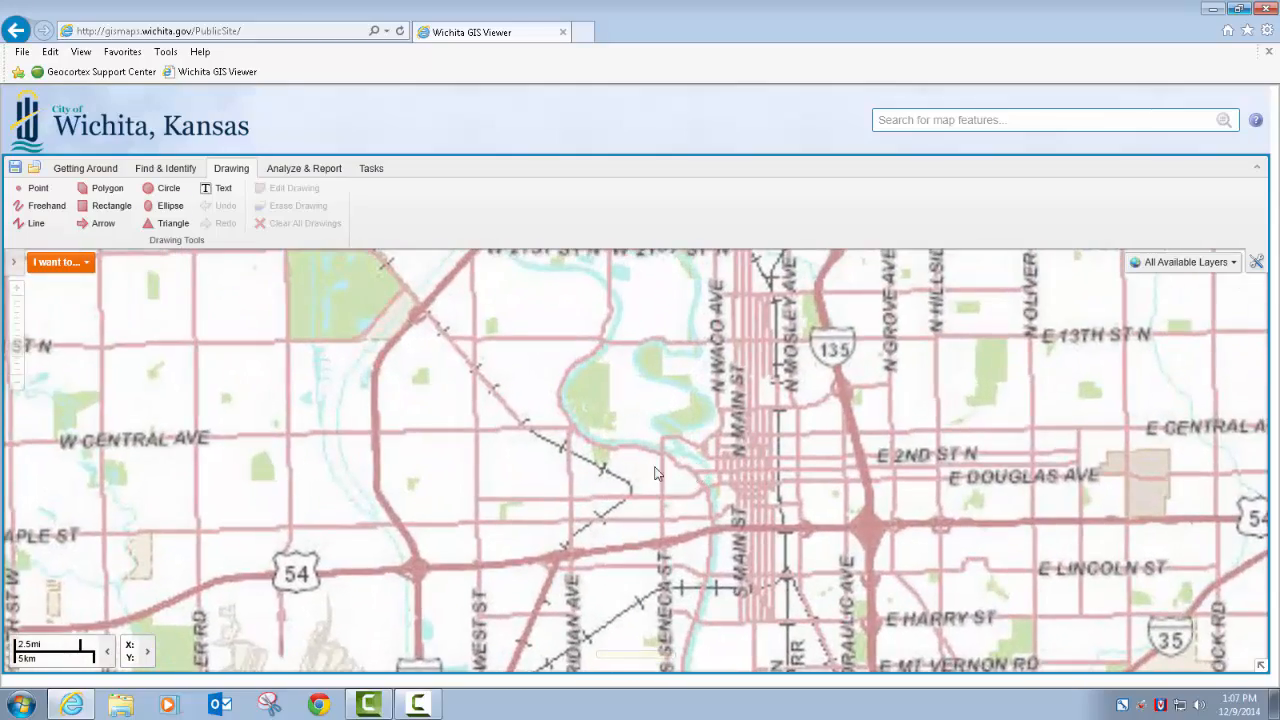
{"action": "scroll", "coordinate": [649, 472], "scroll_direction": "up", "scroll_amount": 2}
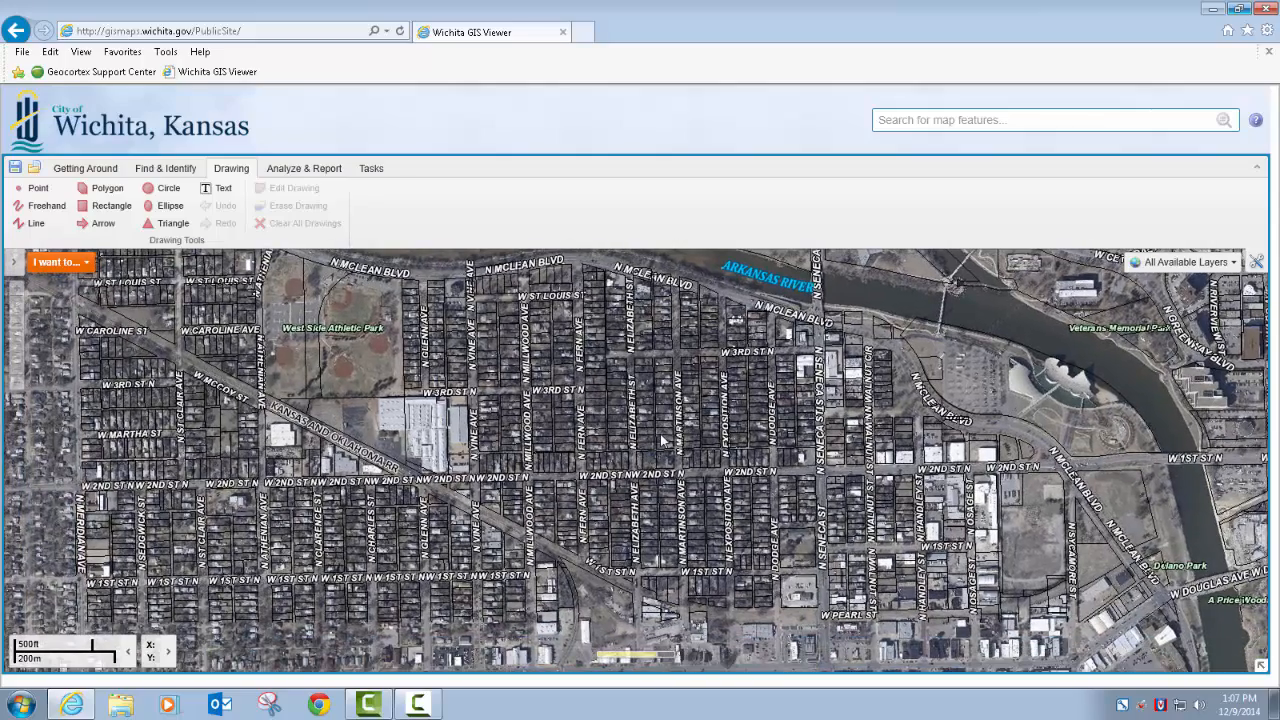
{"action": "right_click", "coordinate": [662, 441]}
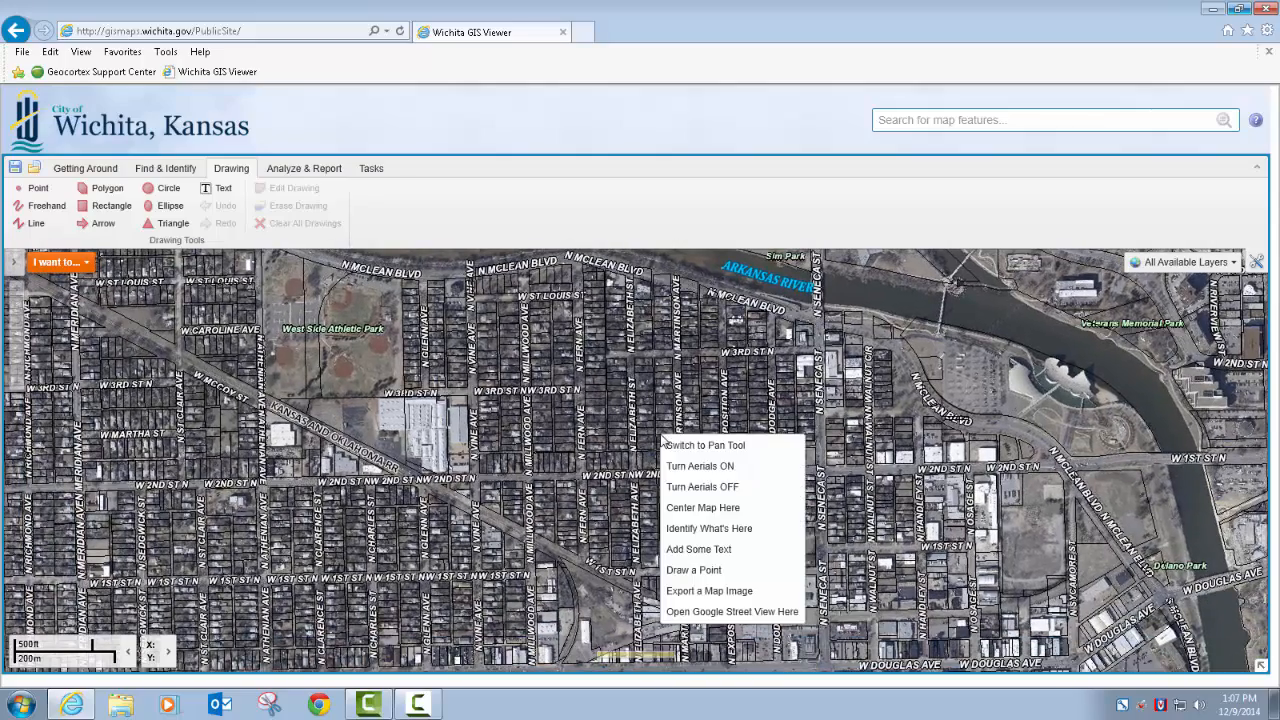
{"action": "left_click", "coordinate": [687, 487]}
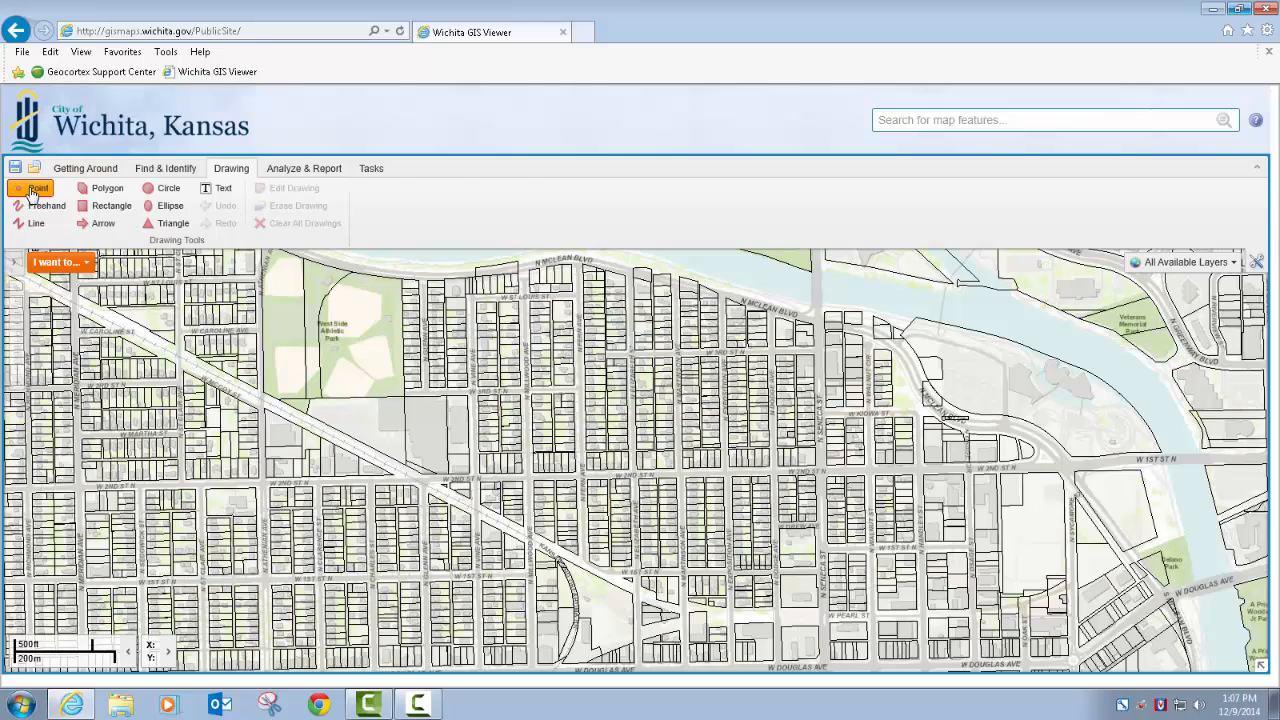
Draw three red circle points: in West Side Athletic Park, beside the railroad south of it, and near N Millwood Ave
{"action": "left_click", "coordinate": [33, 190]}
{"action": "left_click", "coordinate": [367, 320]}
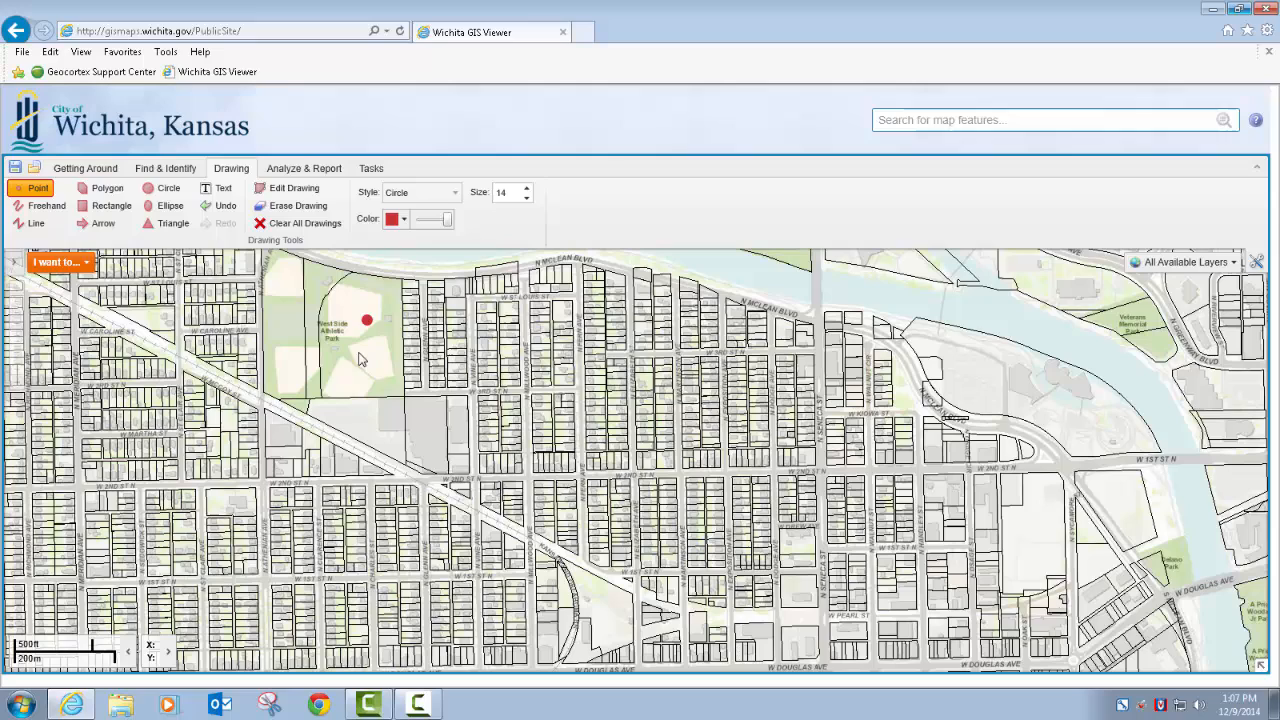
{"action": "left_click", "coordinate": [341, 429]}
{"action": "left_click", "coordinate": [516, 418]}
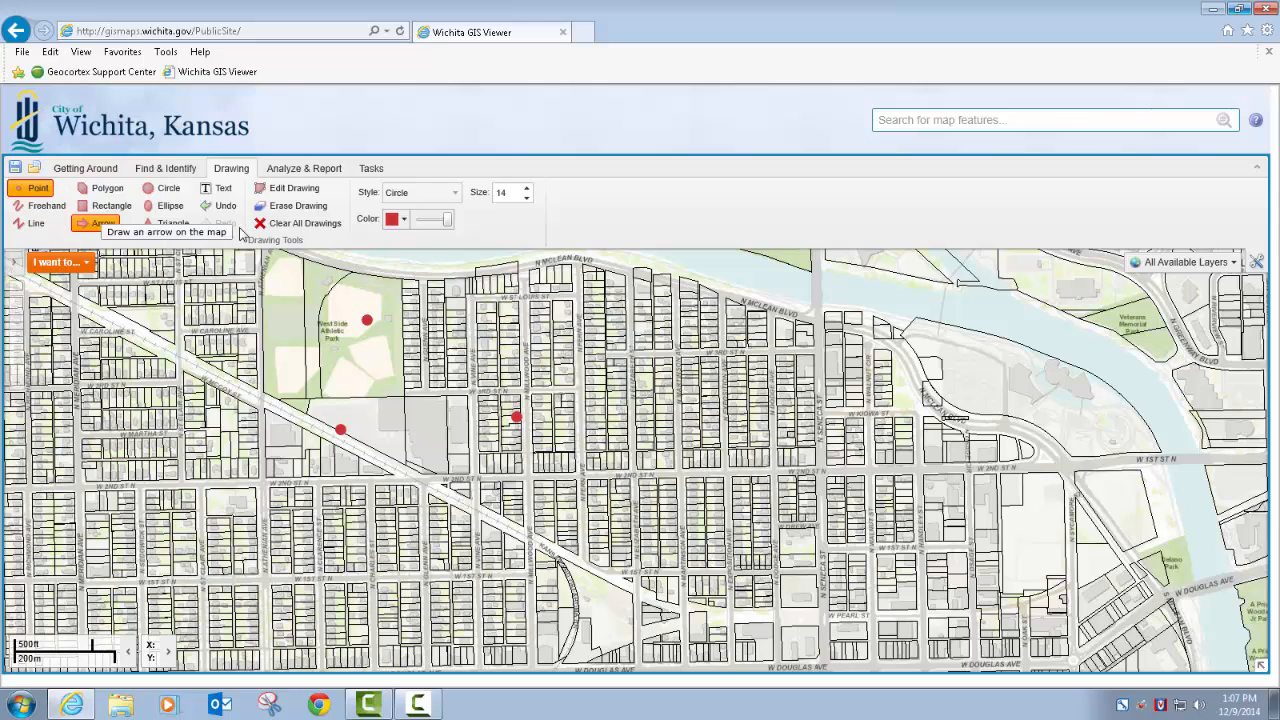
Set the point color to light blue and its style to Diamond, and place three points near W 2nd and W 3rd St N
{"action": "left_click", "coordinate": [405, 221]}
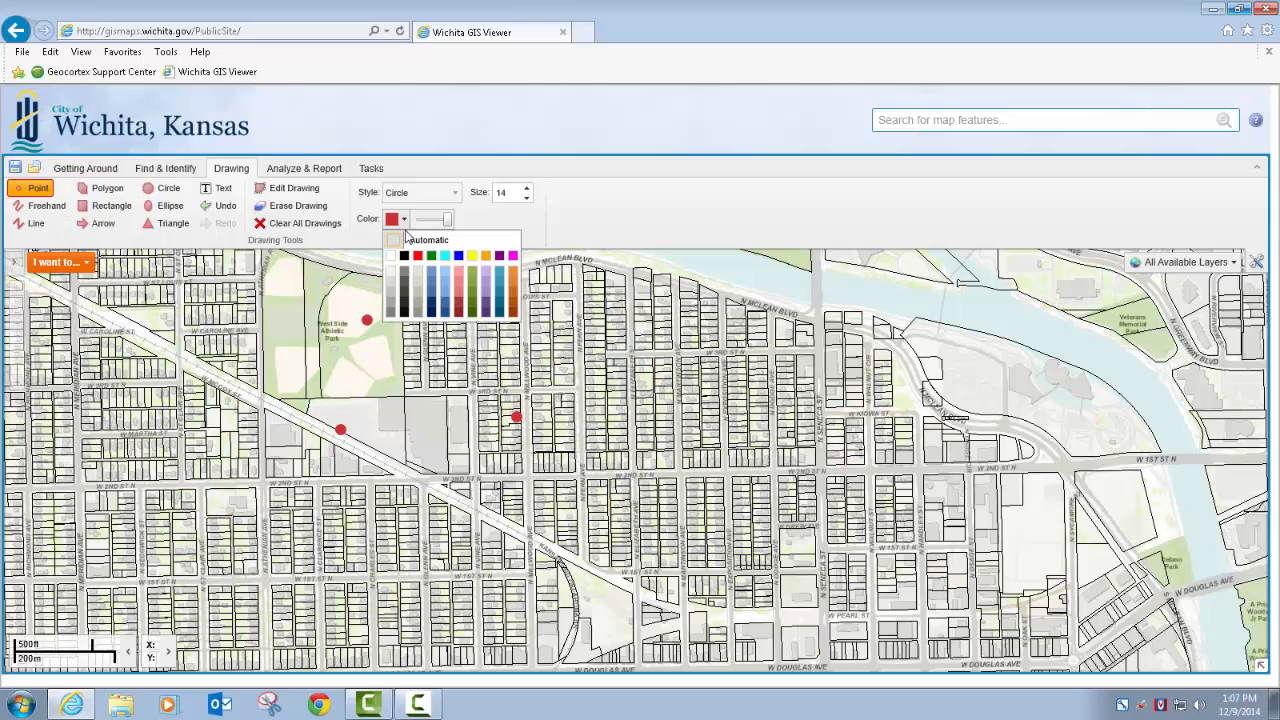
{"action": "left_click", "coordinate": [446, 291]}
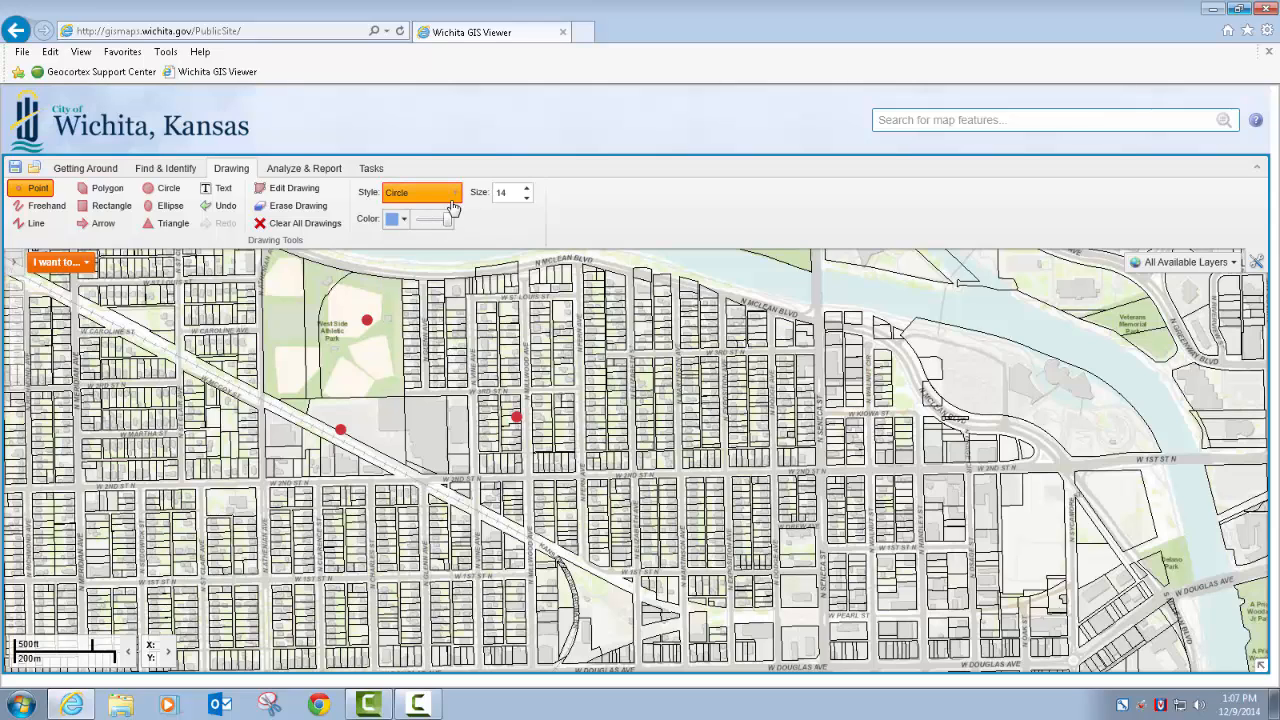
{"action": "left_click", "coordinate": [456, 198]}
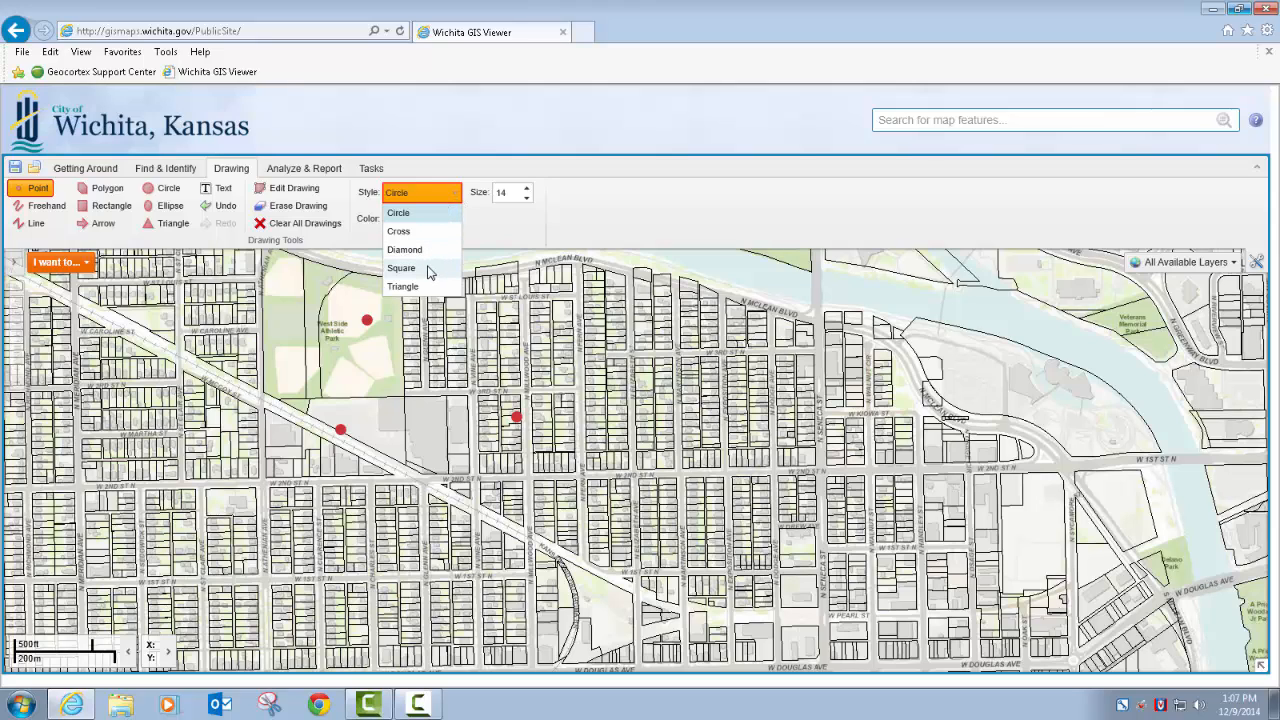
{"action": "left_click", "coordinate": [431, 251]}
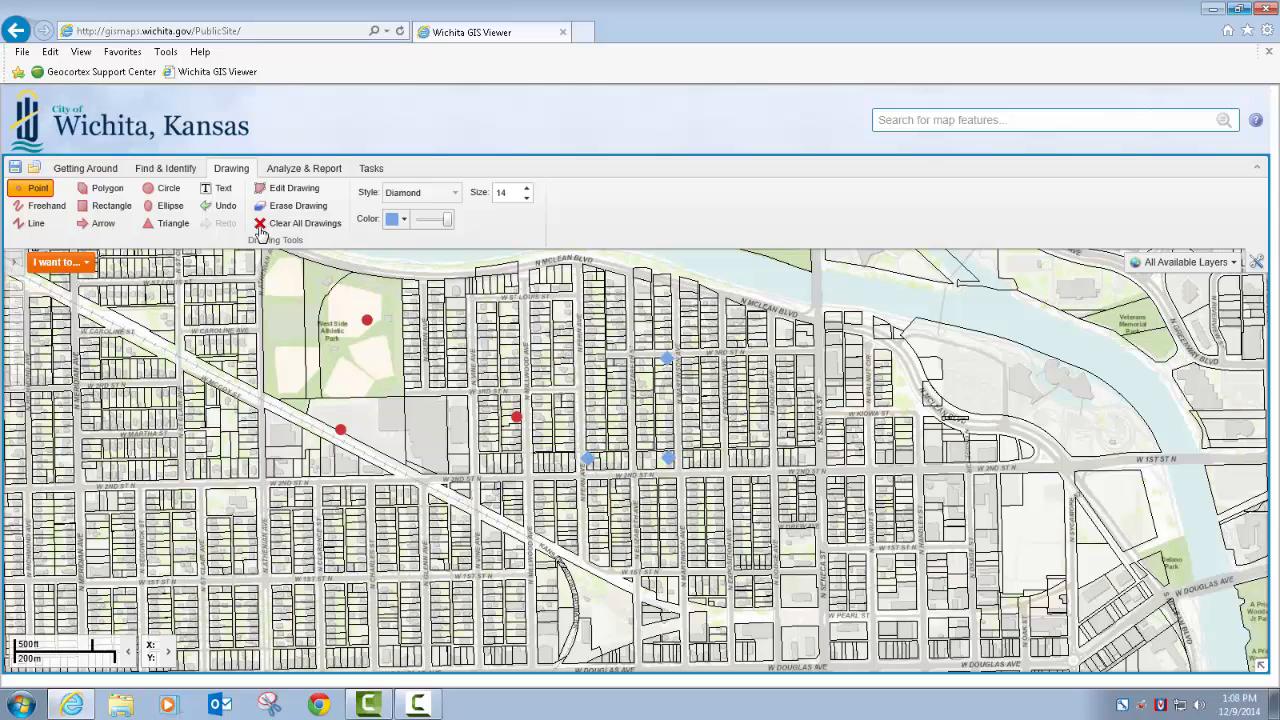
Edit the red point near N Millwood Ave and move it southwest to just above W 2nd St N
{"action": "left_click", "coordinate": [286, 192]}
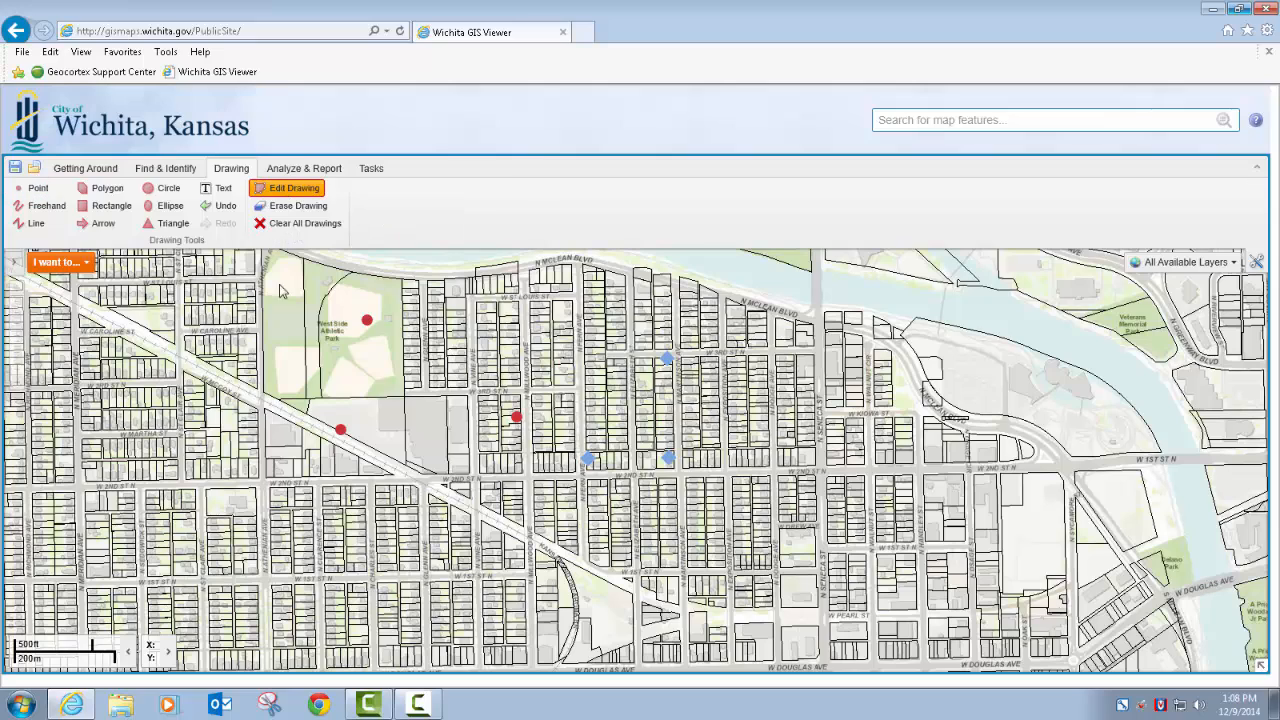
{"action": "left_click", "coordinate": [517, 418]}
{"action": "left_click_drag", "start_coordinate": [517, 420], "coordinate": [503, 459]}
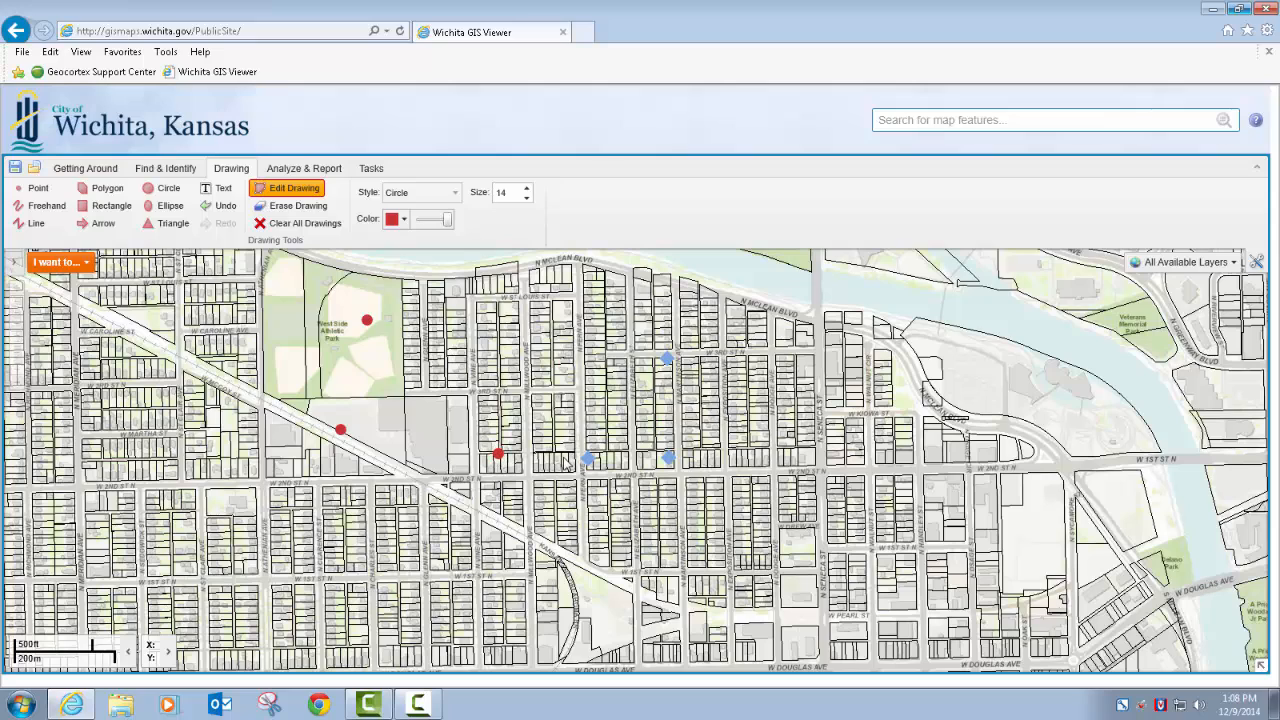
Erase the red point in West Side Athletic Park and clear all remaining drawings
{"action": "left_click", "coordinate": [296, 206]}
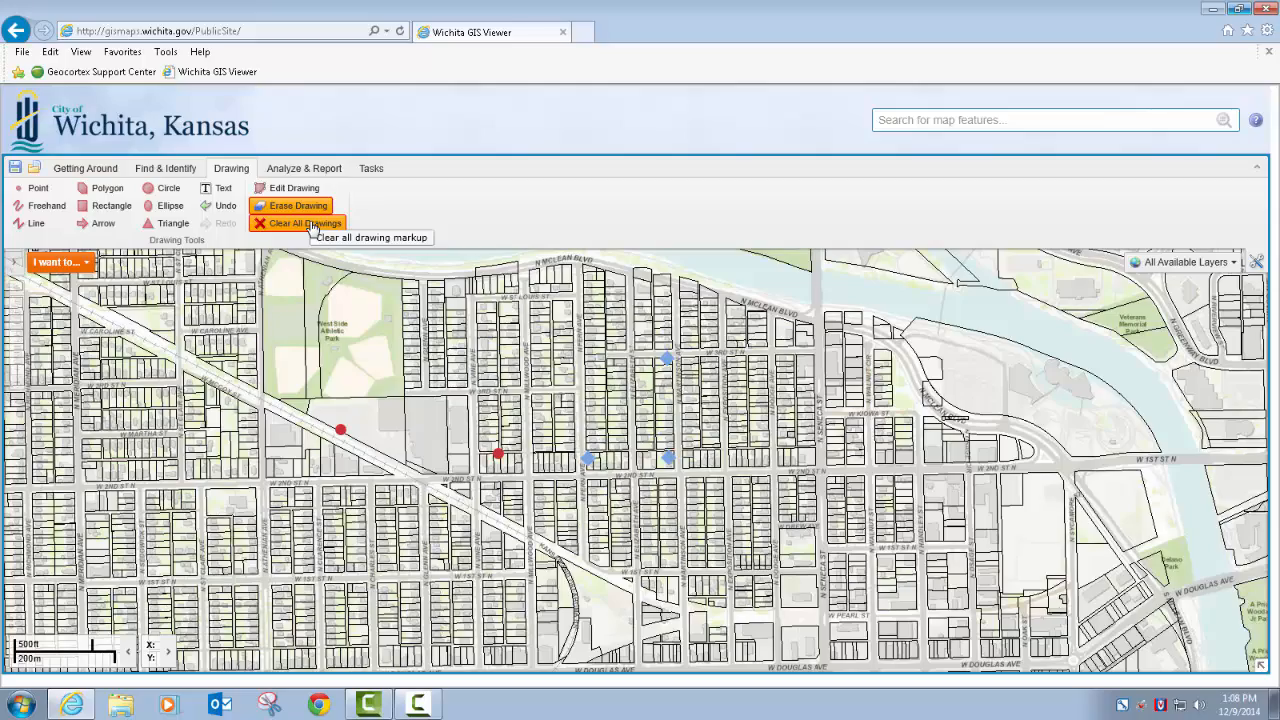
{"action": "left_click", "coordinate": [311, 225]}
{"action": "left_click", "coordinate": [700, 405]}
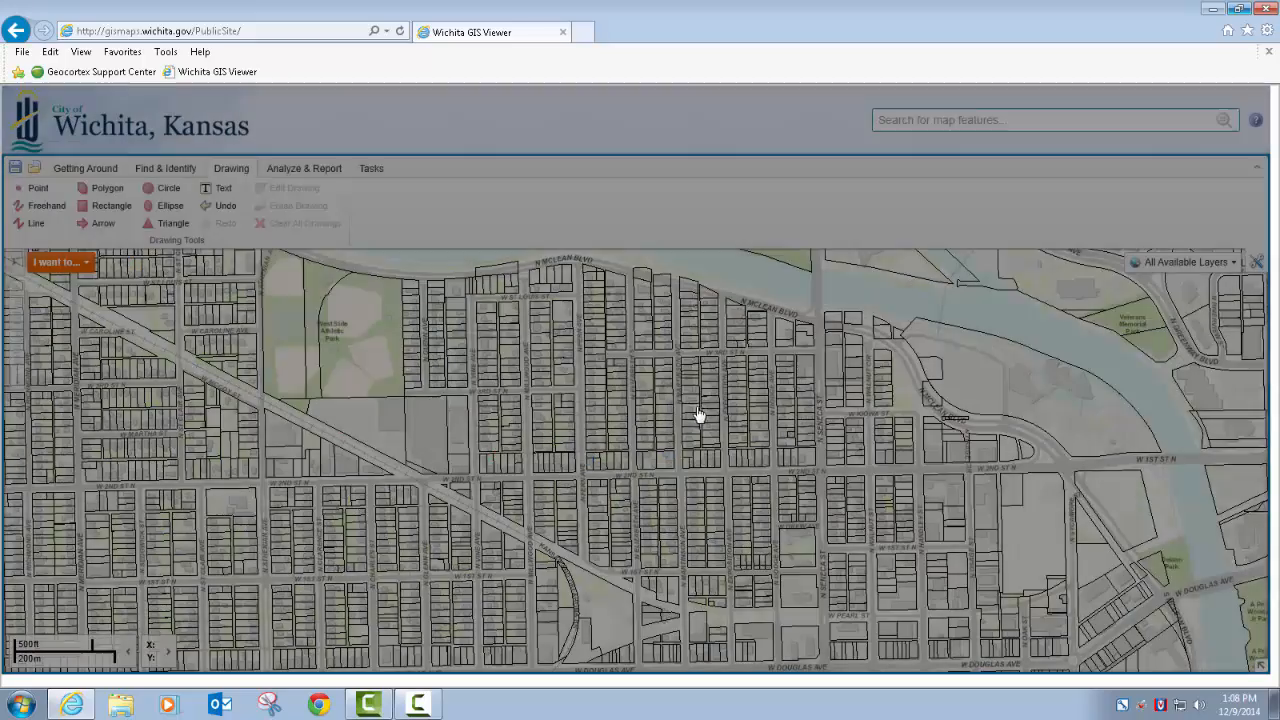
Draw a solid red freehand curve from West Side Athletic Park eastward and a black freehand curve in Dot style south of W Kiowa St
{"action": "left_click", "coordinate": [42, 205]}
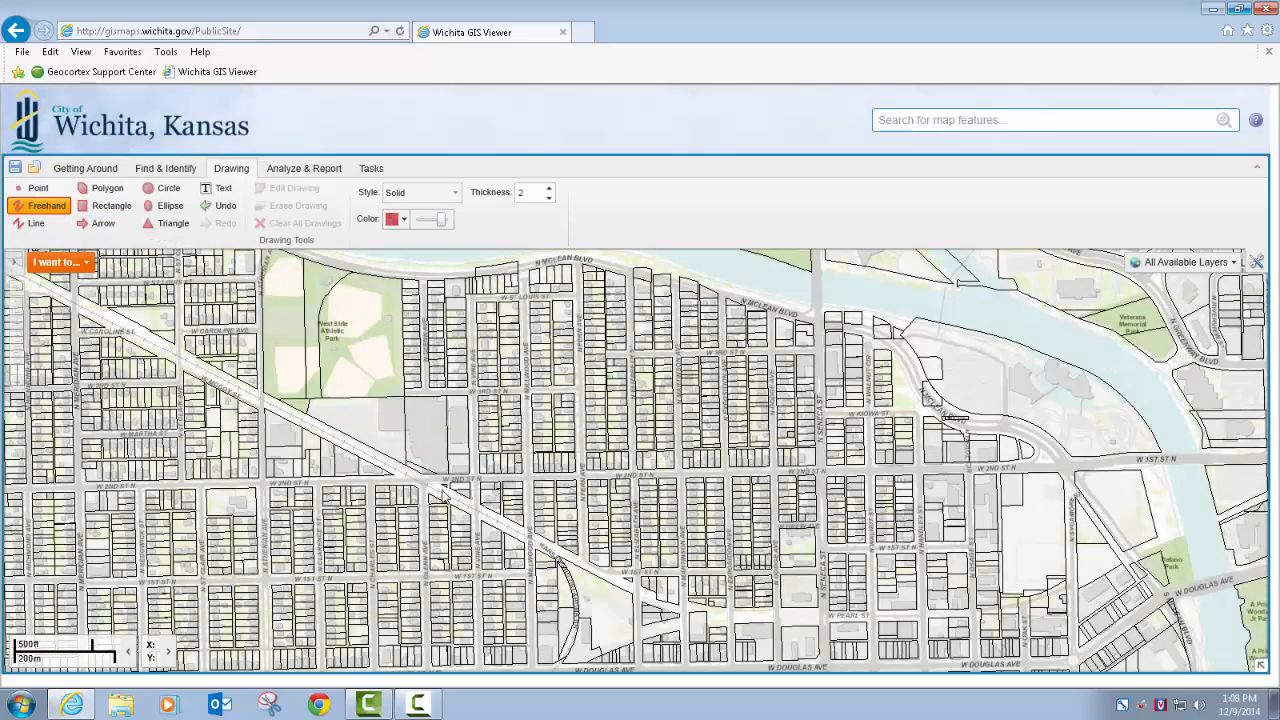
{"action": "mouse_move", "coordinate": [324, 337]}
{"action": "left_mouse_down"}
{"action": "mouse_move", "coordinate": [389, 318]}
{"action": "mouse_move", "coordinate": [384, 474]}
{"action": "mouse_move", "coordinate": [512, 386]}
{"action": "mouse_move", "coordinate": [538, 455]}
{"action": "mouse_move", "coordinate": [576, 482]}
{"action": "mouse_move", "coordinate": [628, 440]}
{"action": "mouse_move", "coordinate": [642, 495]}
{"action": "mouse_move", "coordinate": [713, 462]}
{"action": "mouse_move", "coordinate": [706, 405]}
{"action": "mouse_move", "coordinate": [588, 345]}
{"action": "left_mouse_up"}
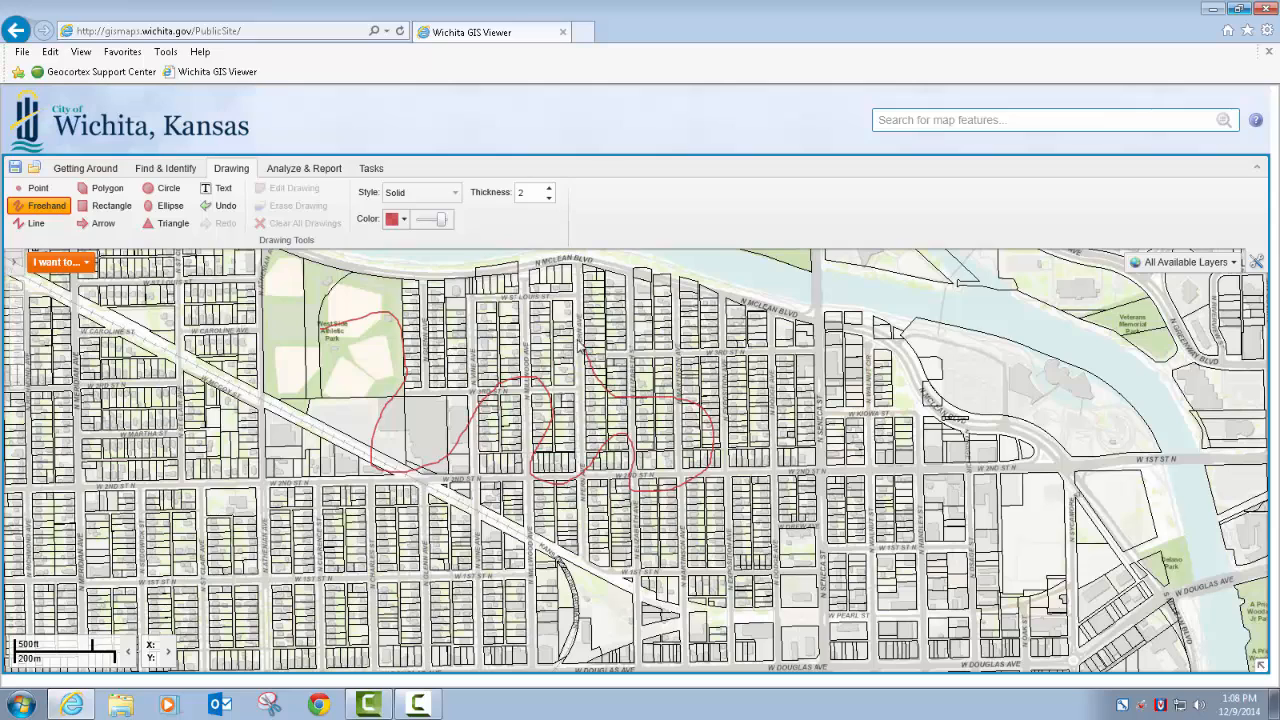
{"action": "left_click", "coordinate": [455, 193]}
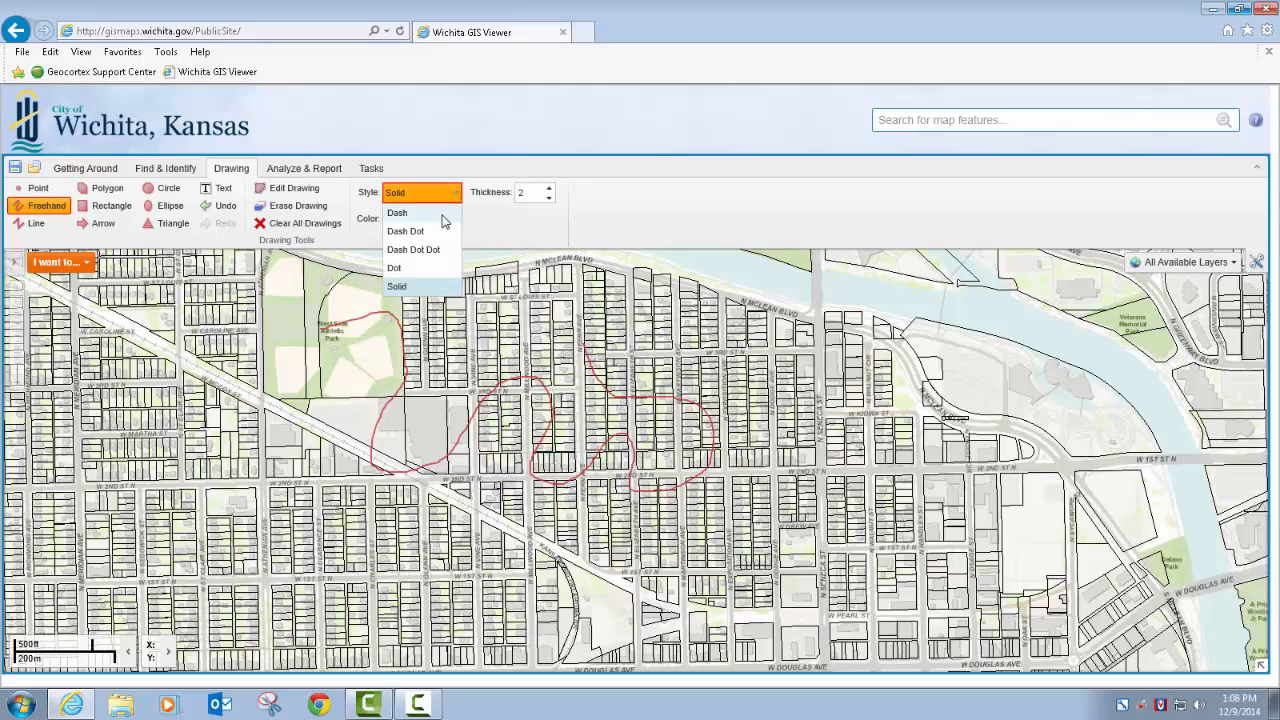
{"action": "left_click", "coordinate": [420, 268]}
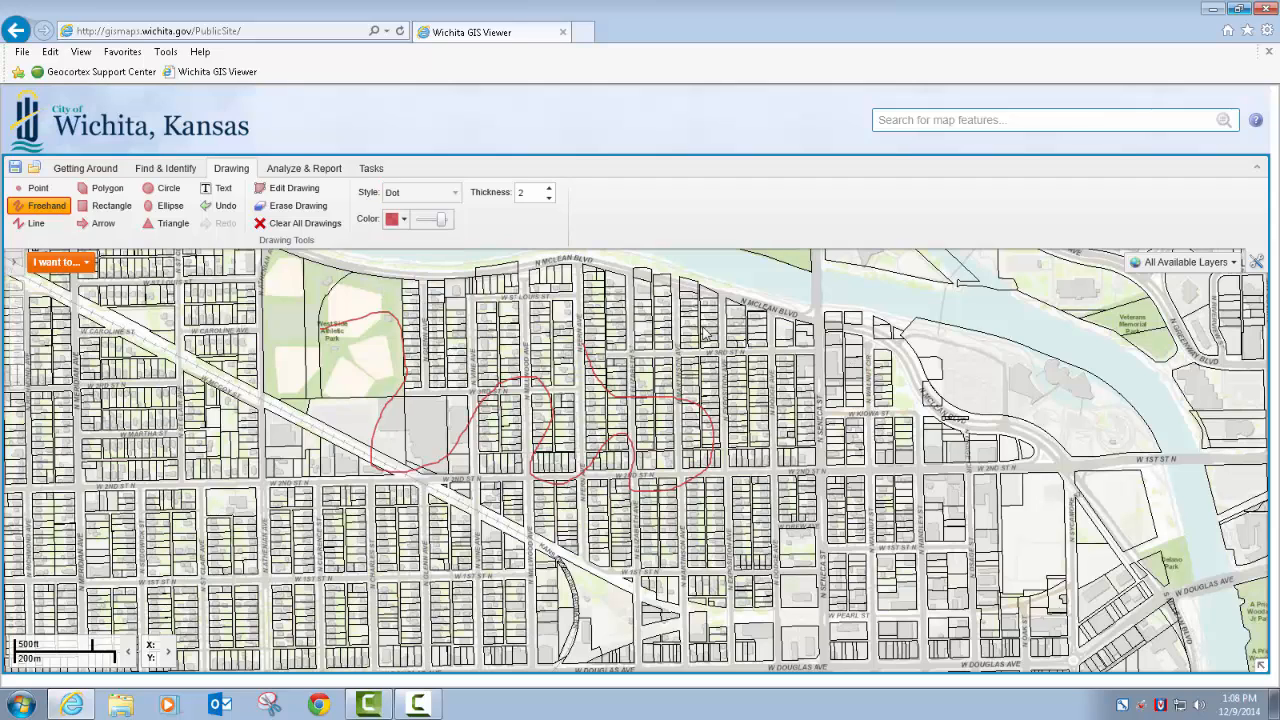
{"action": "left_click", "coordinate": [392, 220]}
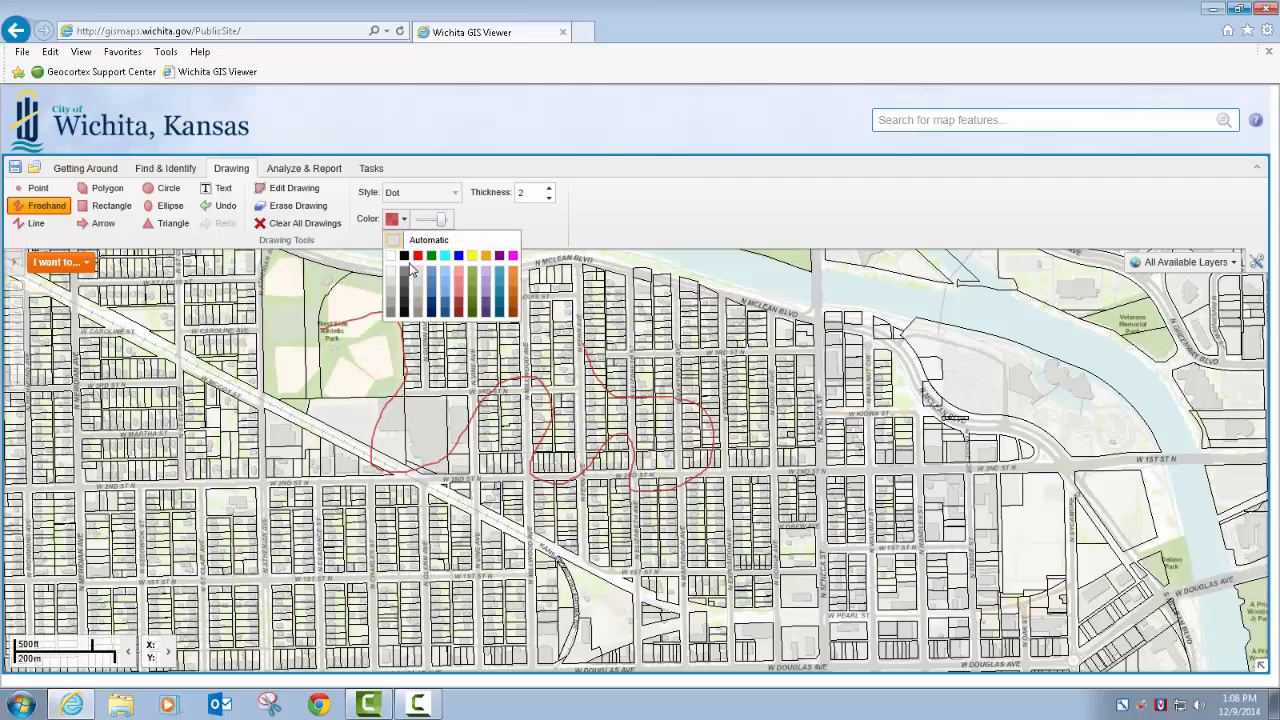
{"action": "left_click", "coordinate": [404, 256]}
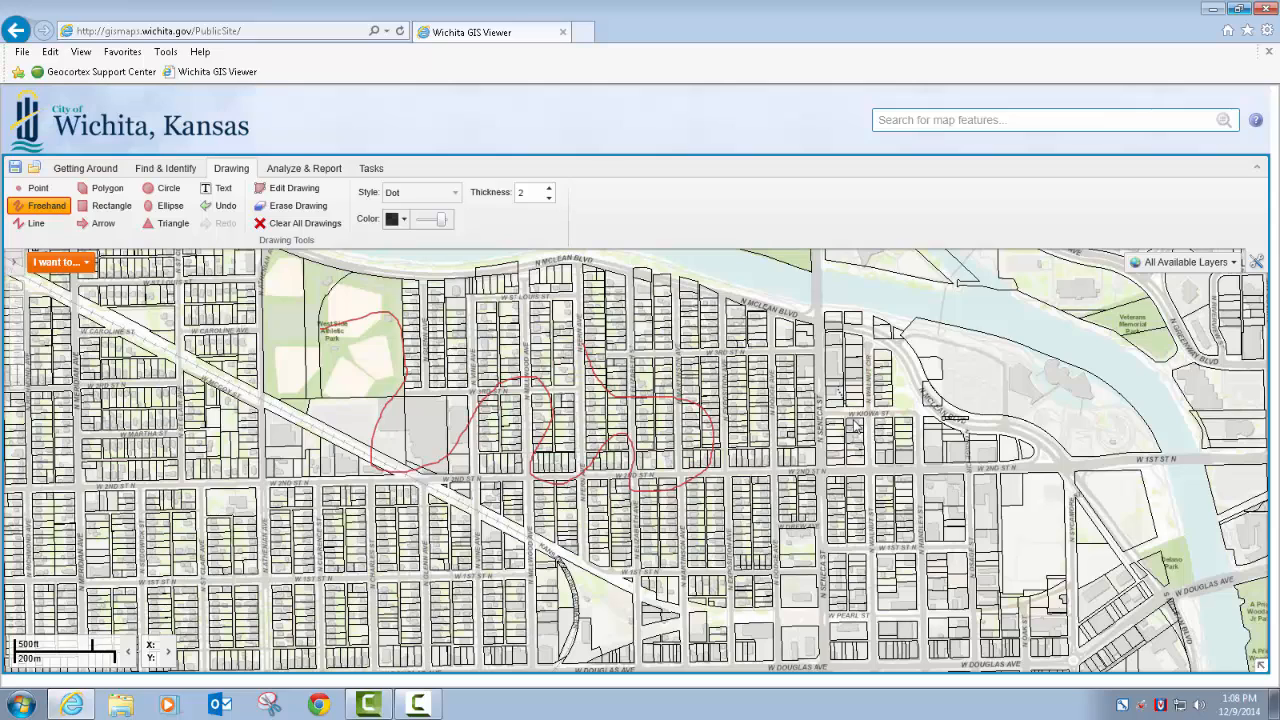
{"action": "mouse_move", "coordinate": [855, 424]}
{"action": "left_mouse_down"}
{"action": "mouse_move", "coordinate": [888, 462]}
{"action": "mouse_move", "coordinate": [864, 489]}
{"action": "mouse_move", "coordinate": [763, 531]}
{"action": "mouse_move", "coordinate": [804, 583]}
{"action": "mouse_move", "coordinate": [893, 562]}
{"action": "mouse_move", "coordinate": [858, 616]}
{"action": "mouse_move", "coordinate": [778, 637]}
{"action": "mouse_move", "coordinate": [507, 634]}
{"action": "left_mouse_up"}
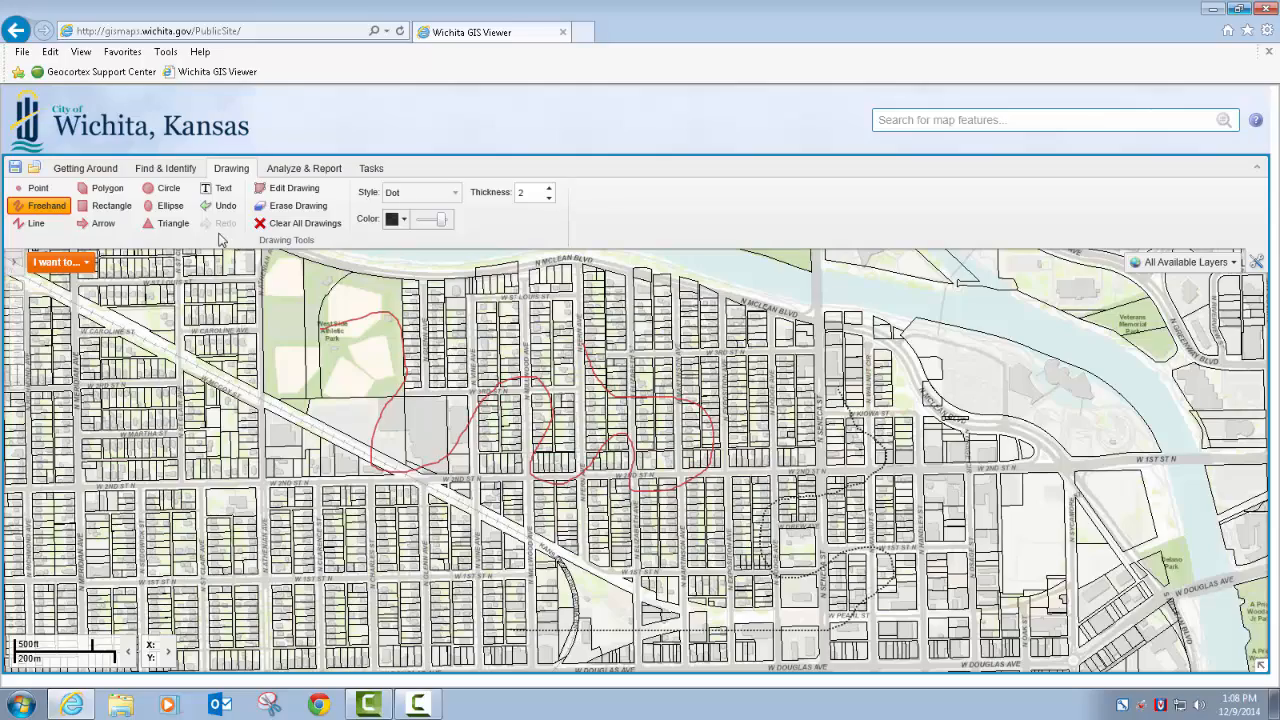
Clear all drawings and draw a black dotted zigzag line with the Line tool from West Side Athletic Park to south of W 1st St N
{"action": "left_click", "coordinate": [310, 230]}
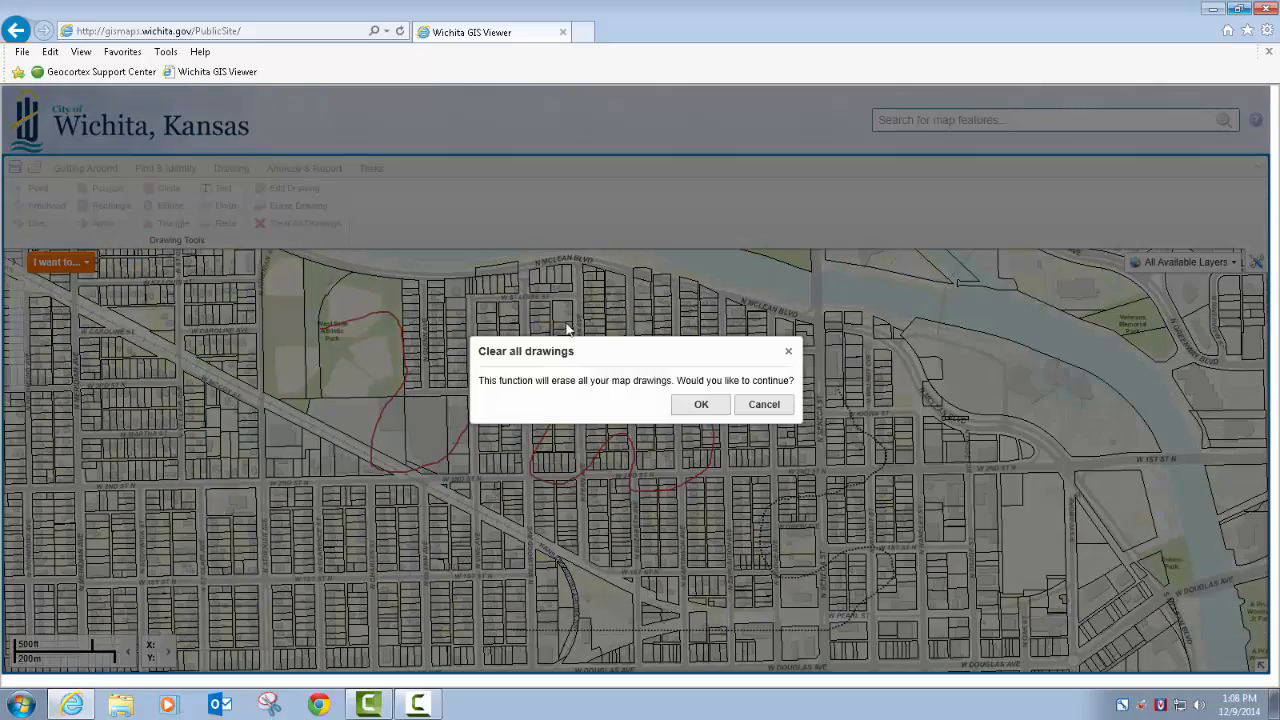
{"action": "left_click", "coordinate": [691, 406]}
{"action": "left_click", "coordinate": [30, 223]}
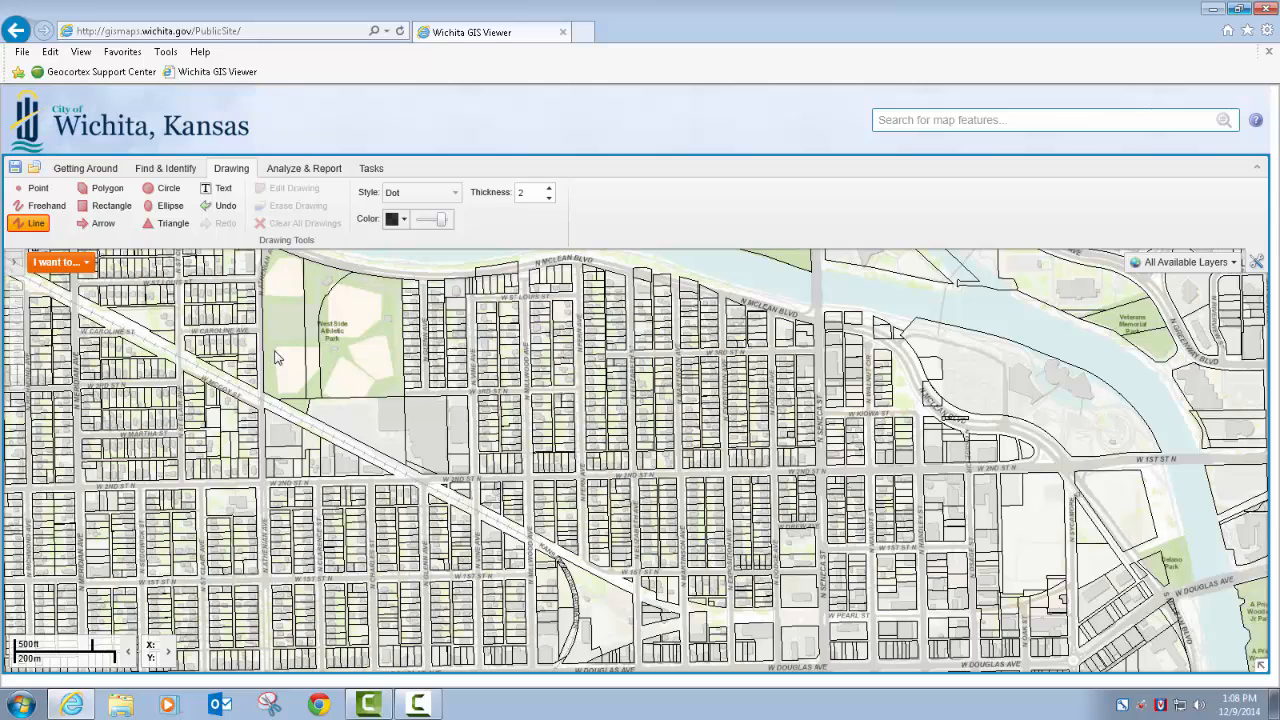
{"action": "left_click", "coordinate": [425, 422]}
{"action": "left_click", "coordinate": [288, 461]}
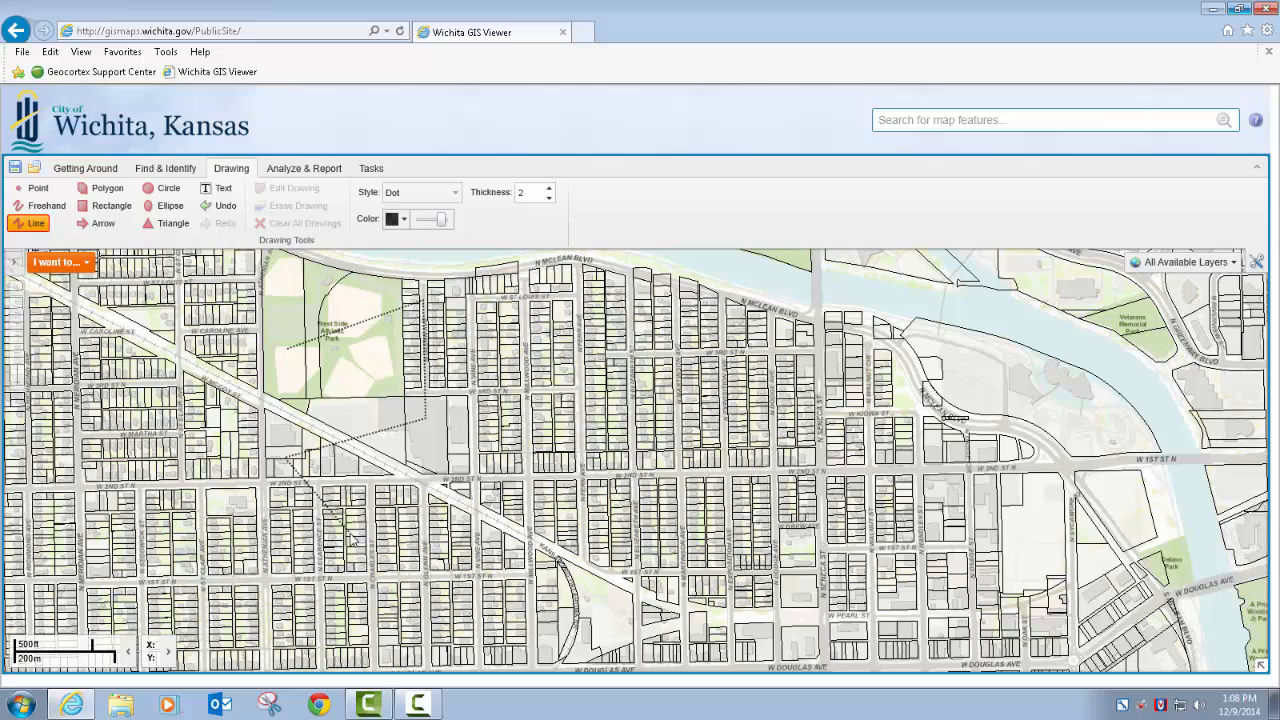
{"action": "left_click", "coordinate": [469, 490]}
{"action": "left_click", "coordinate": [490, 549]}
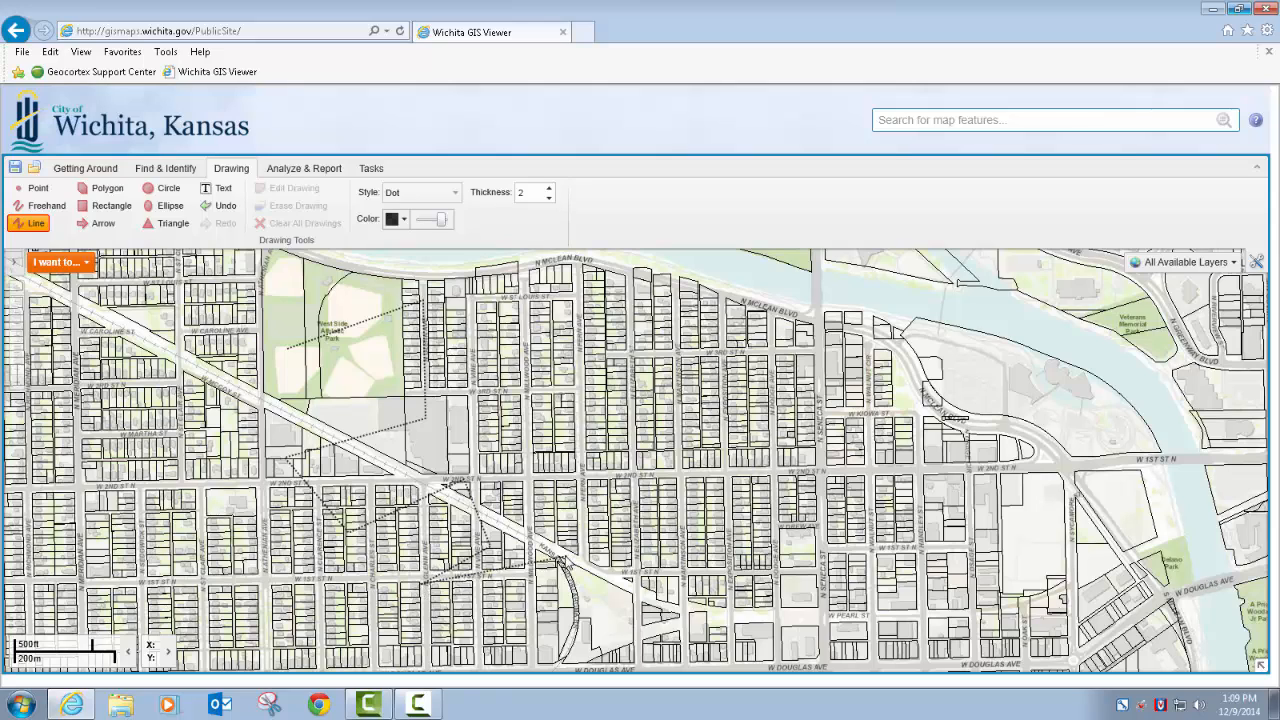
{"action": "double_click", "coordinate": [457, 632]}
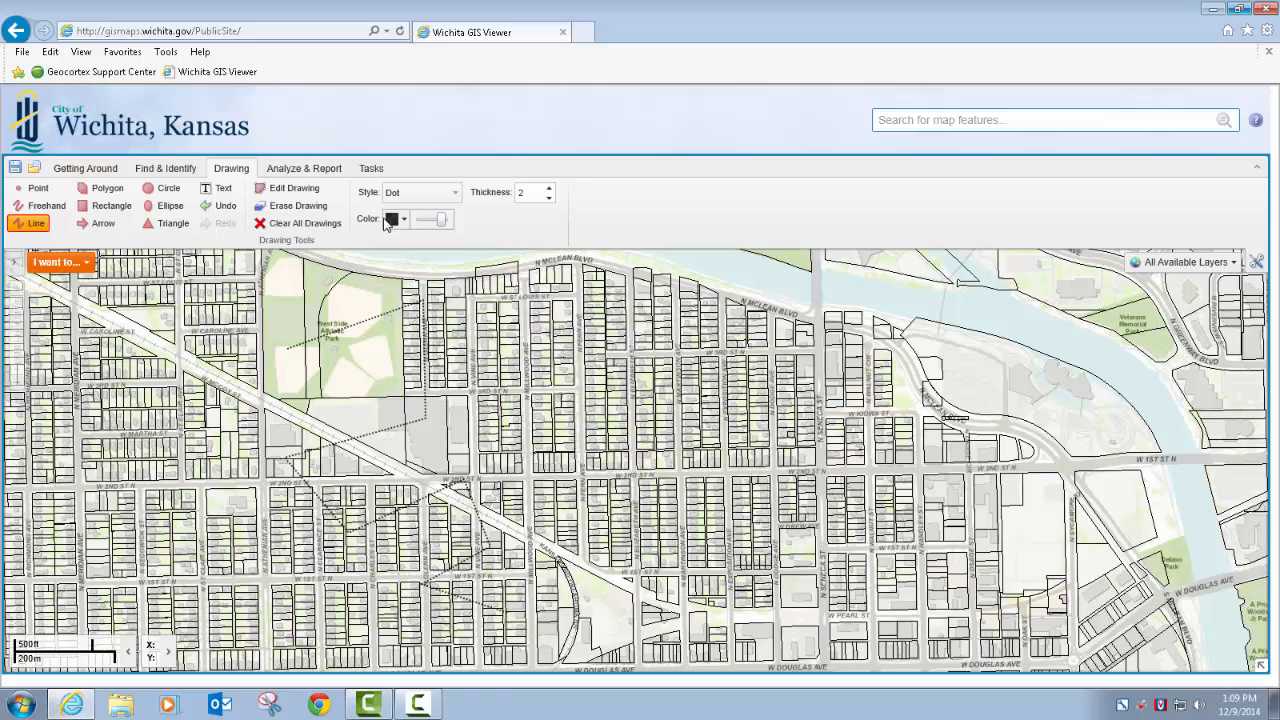
Draw a purple Dash Dot line with several segments from near W 3rd St N across N McLean Blvd to the river
{"action": "left_click", "coordinate": [408, 194]}
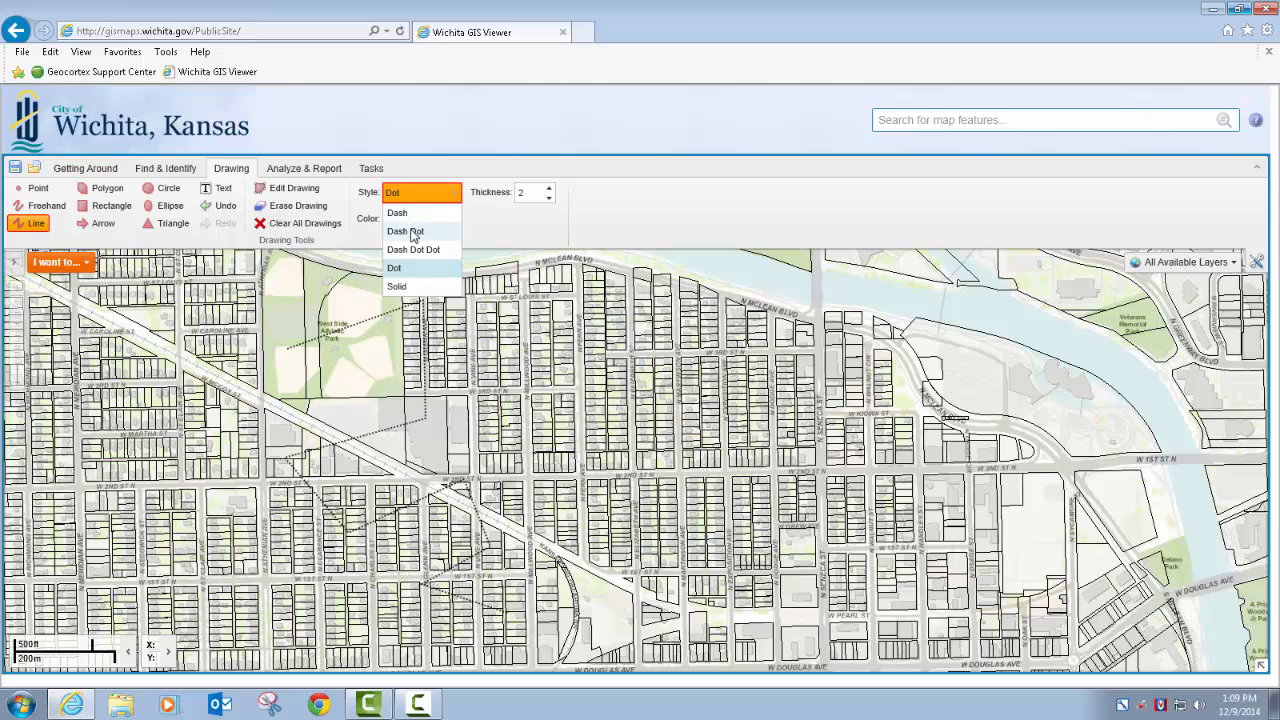
{"action": "left_click", "coordinate": [414, 233]}
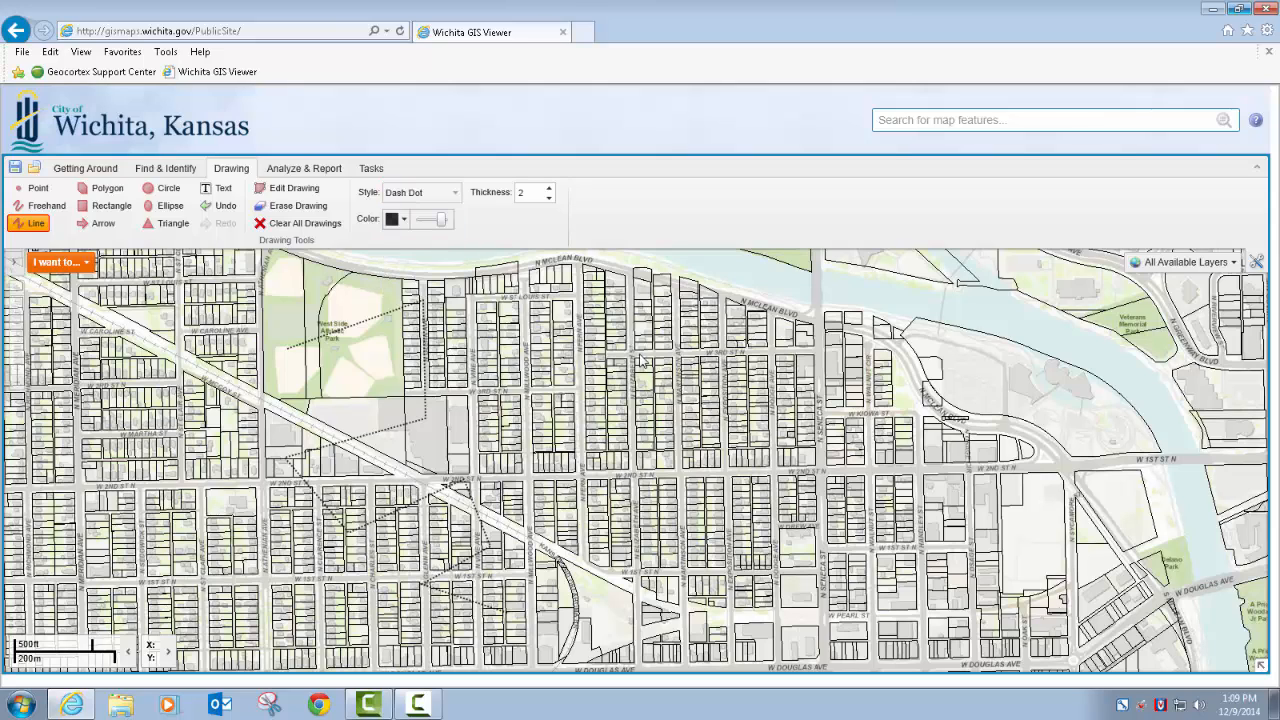
{"action": "left_click", "coordinate": [403, 219]}
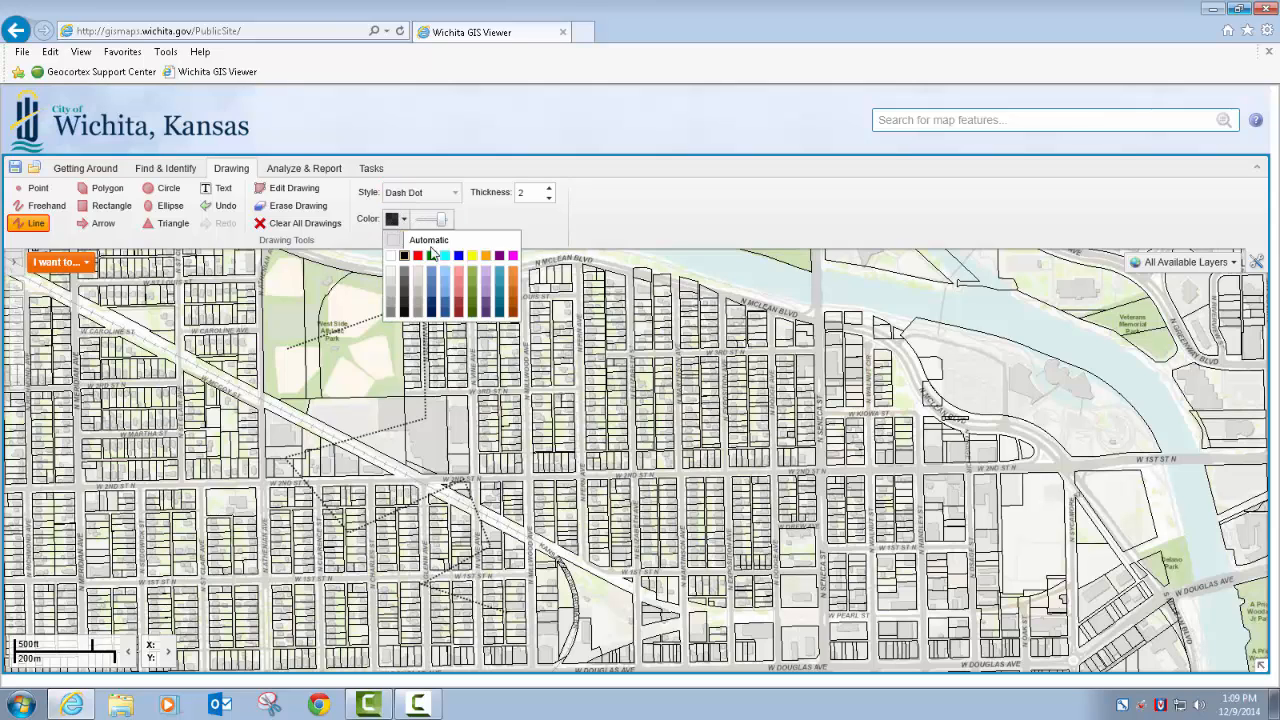
{"action": "left_click", "coordinate": [500, 257]}
{"action": "left_click", "coordinate": [626, 332]}
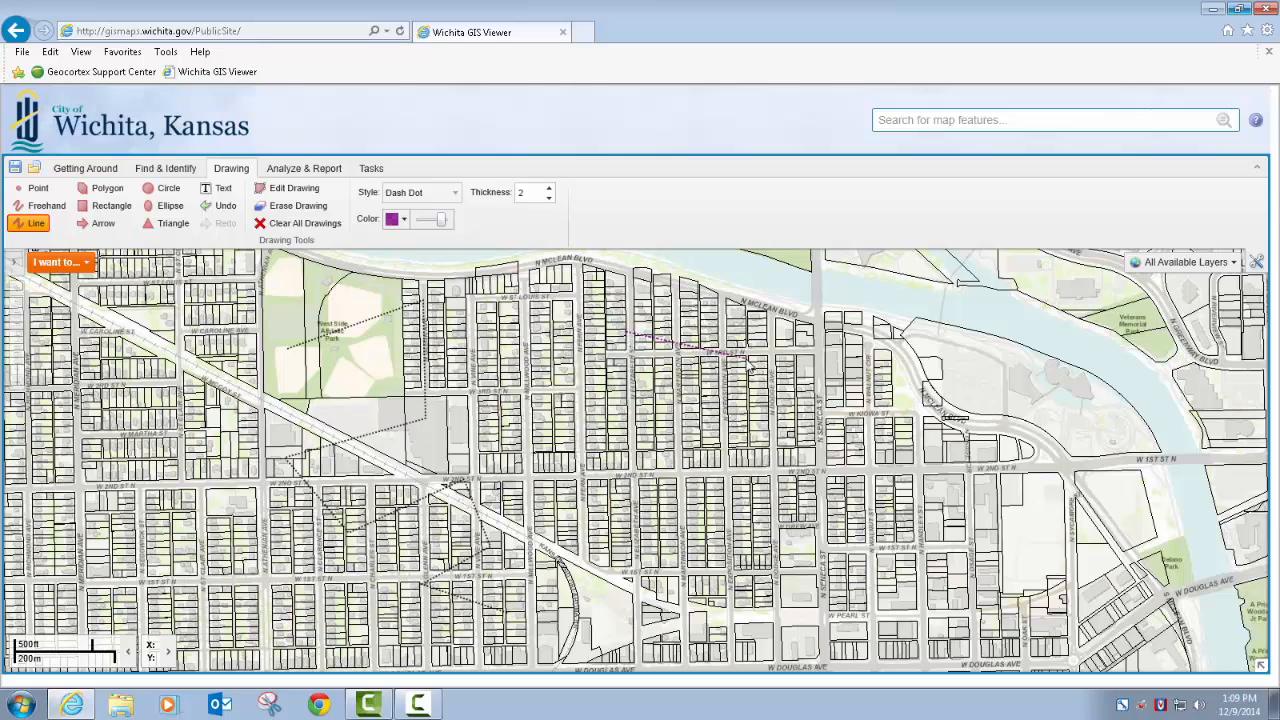
{"action": "left_click", "coordinate": [748, 360]}
{"action": "left_click", "coordinate": [848, 296]}
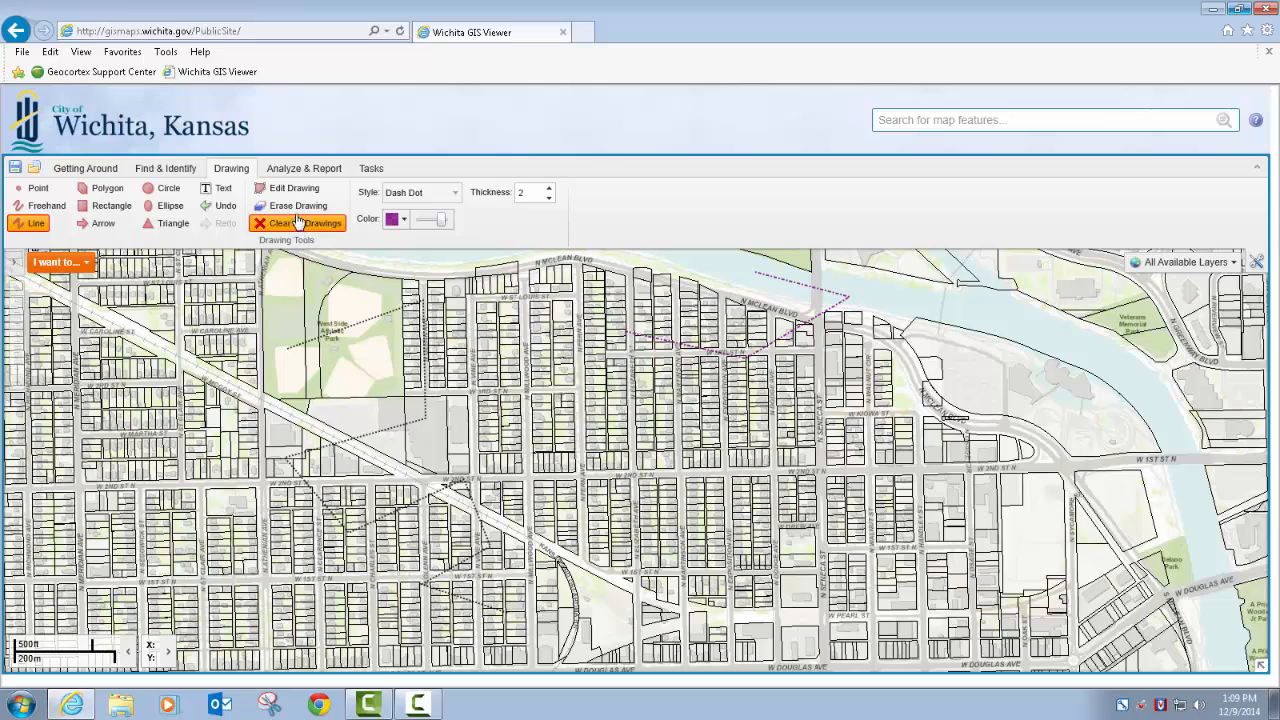
Edit the purple Dash Dot line by moving it southwest, away from the river, onto the blocks around W 3rd St N
{"action": "left_click", "coordinate": [287, 189]}
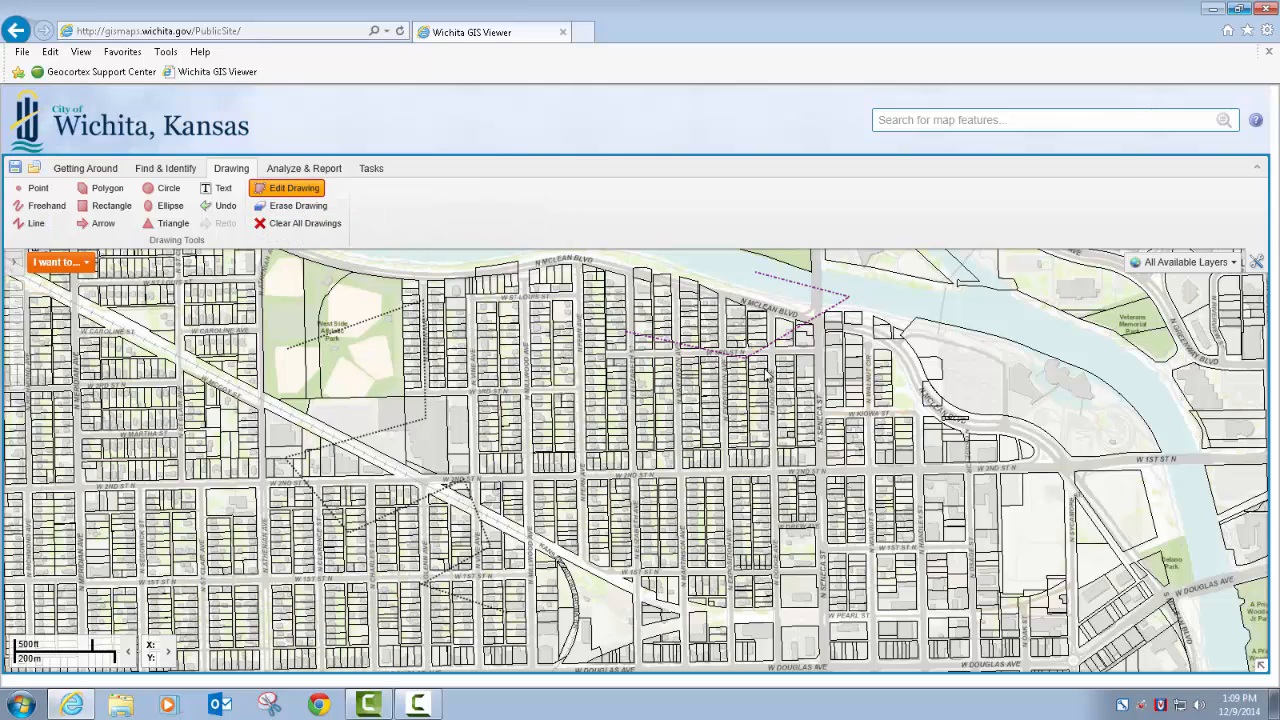
{"action": "left_click_drag", "start_coordinate": [728, 340], "coordinate": [754, 363]}
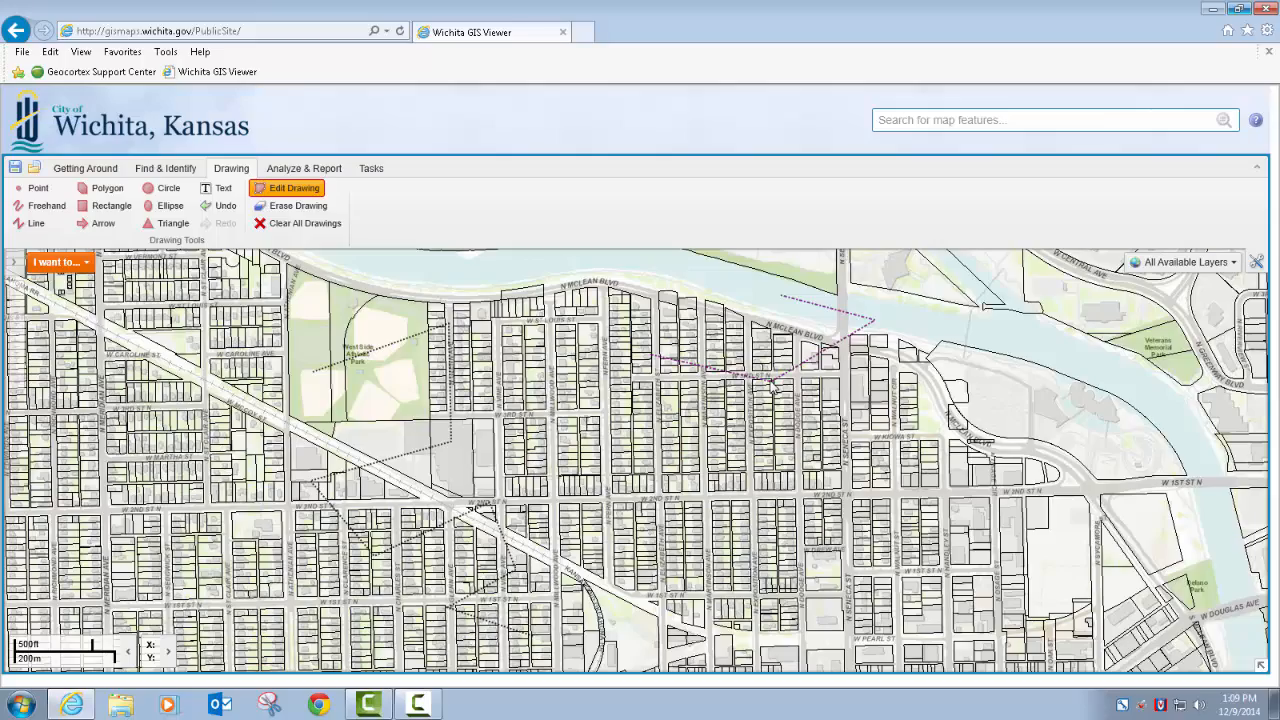
{"action": "scroll", "coordinate": [773, 387], "scroll_direction": "up", "scroll_amount": 2}
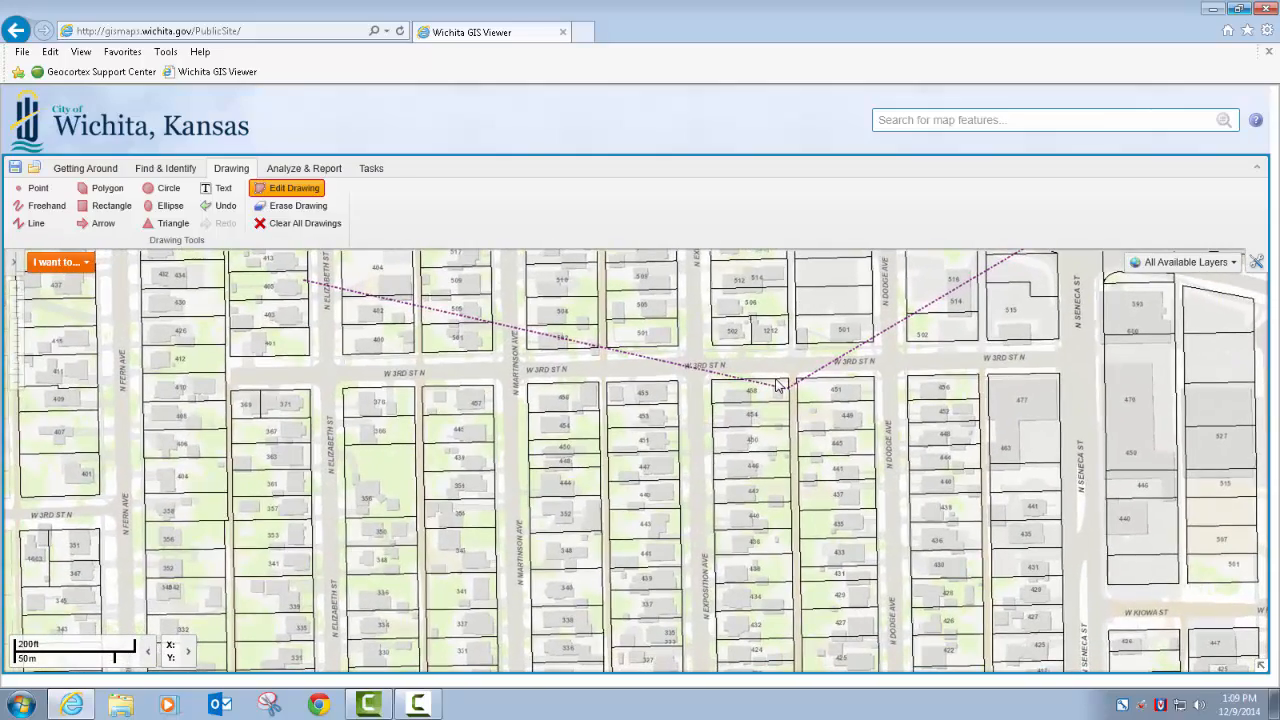
{"action": "left_click", "coordinate": [781, 386]}
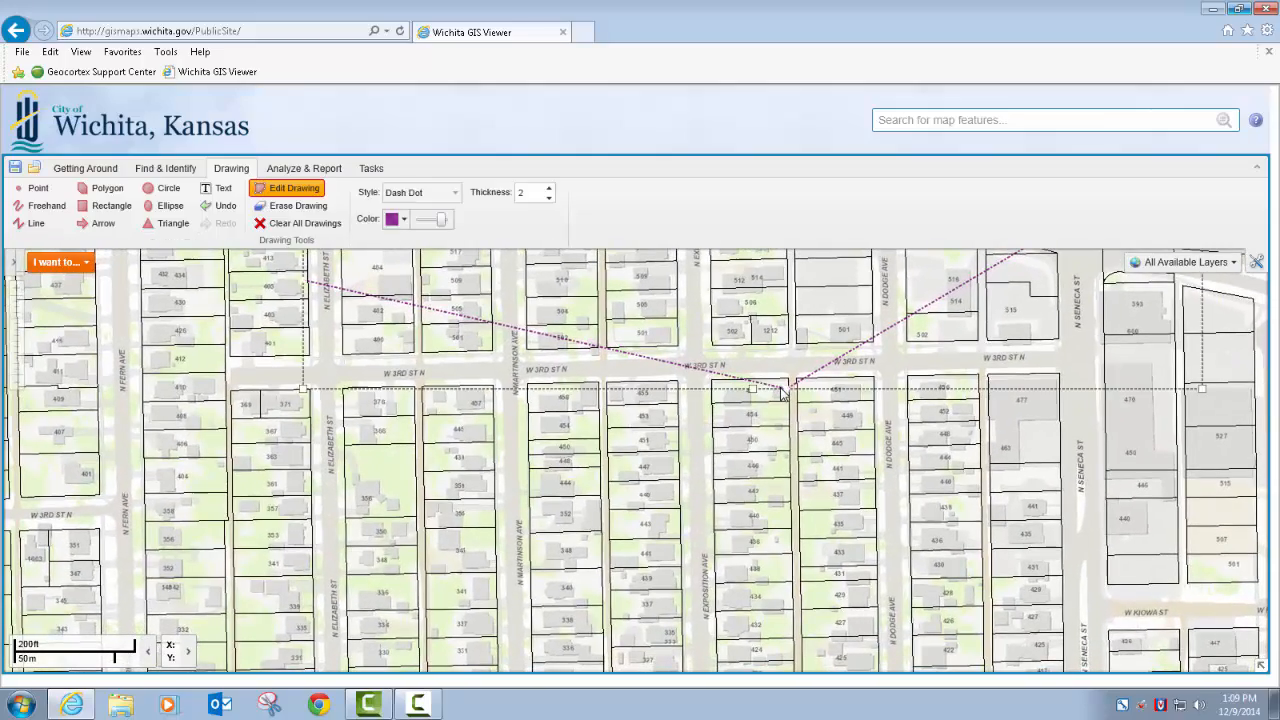
{"action": "left_click", "coordinate": [782, 386]}
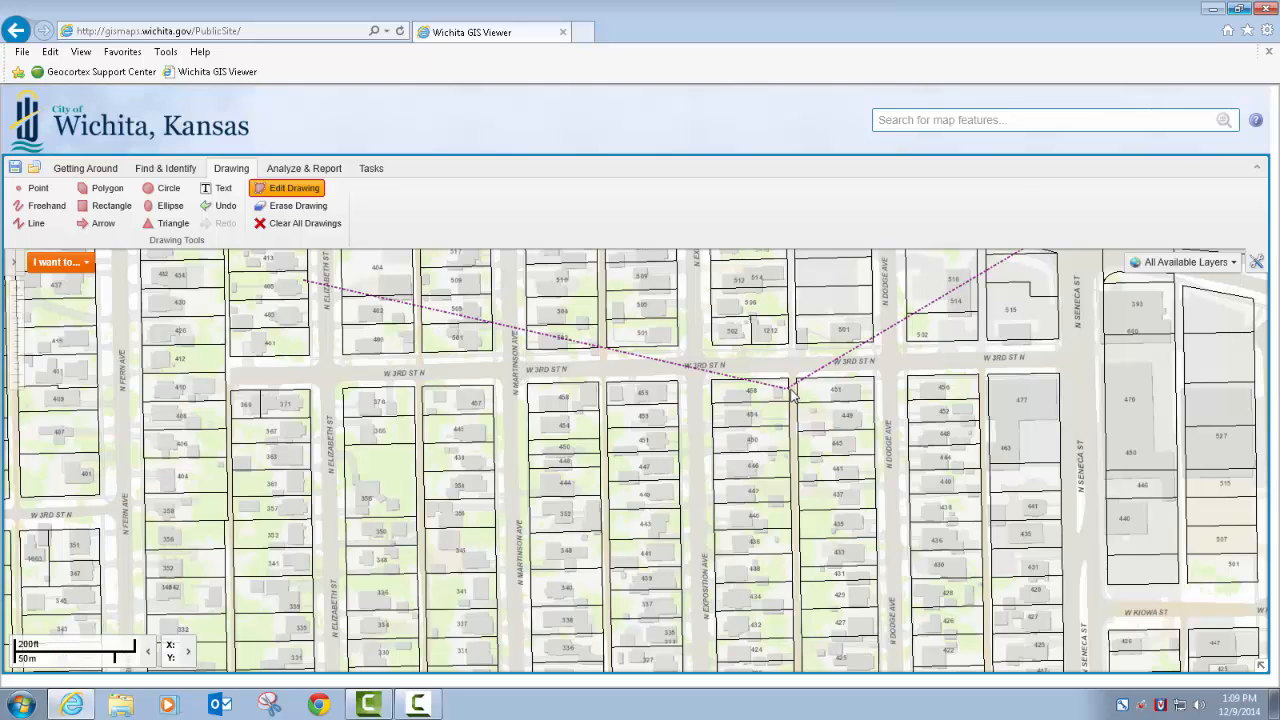
{"action": "scroll", "coordinate": [787, 393], "scroll_direction": "up", "scroll_amount": 1}
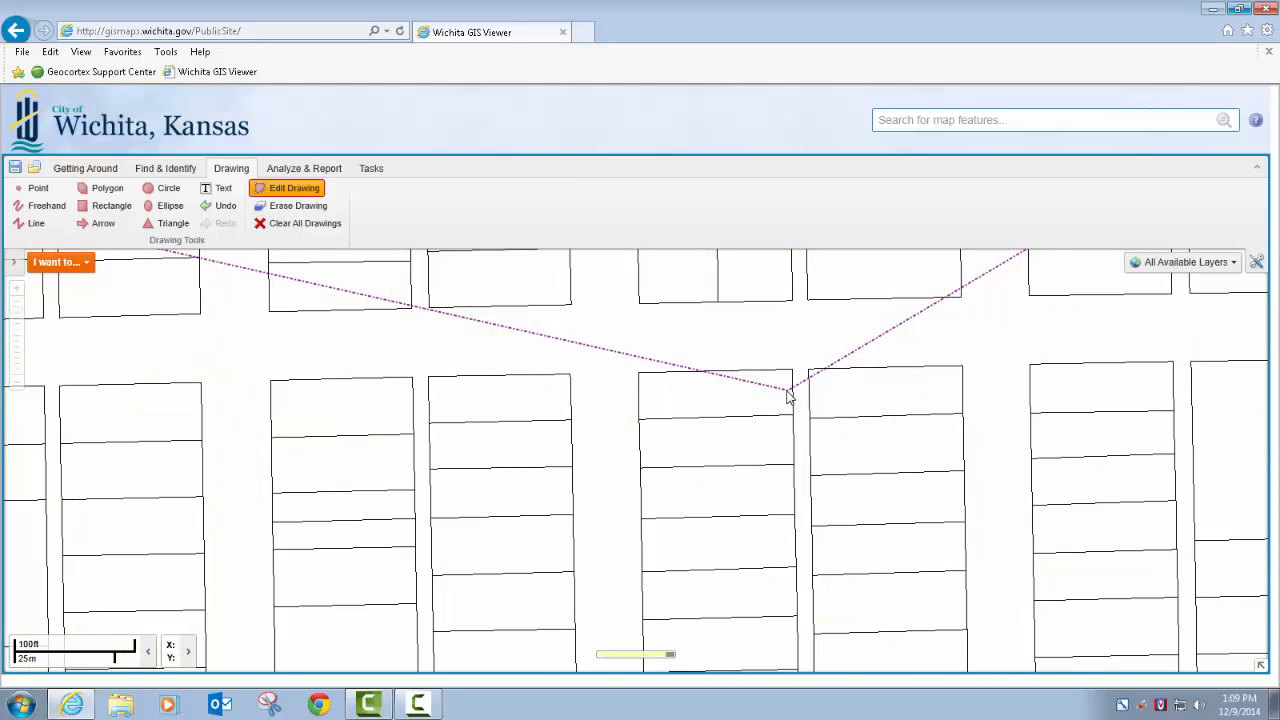
{"action": "left_click", "coordinate": [787, 393]}
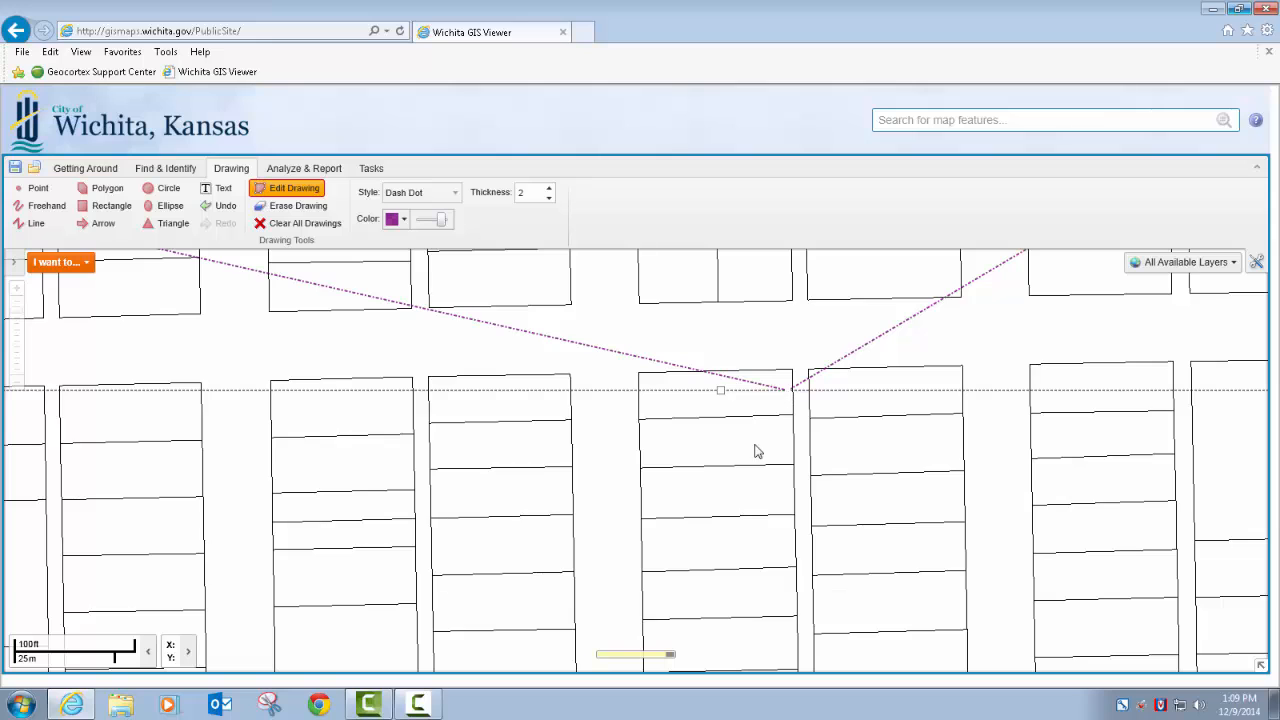
{"action": "scroll", "coordinate": [771, 471], "scroll_direction": "down", "scroll_amount": 2}
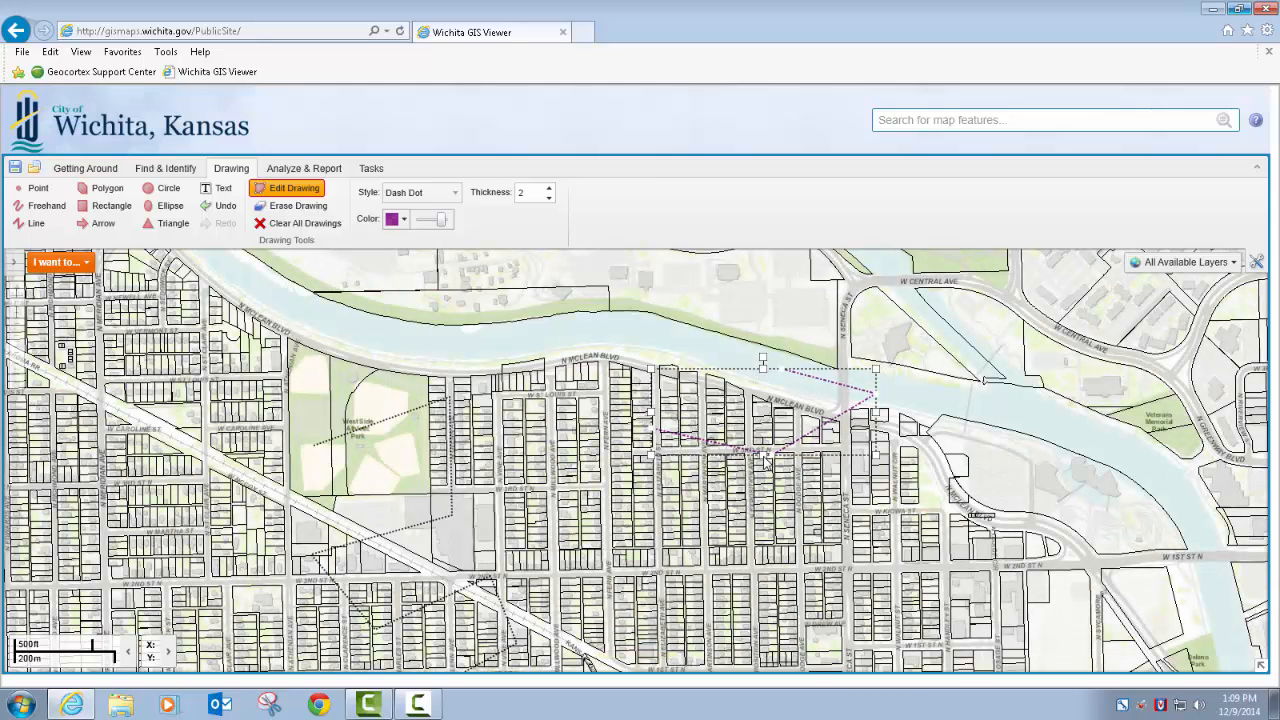
{"action": "mouse_move", "coordinate": [765, 458]}
{"action": "left_mouse_down"}
{"action": "mouse_move", "coordinate": [645, 498]}
{"action": "mouse_move", "coordinate": [684, 494]}
{"action": "left_mouse_up"}
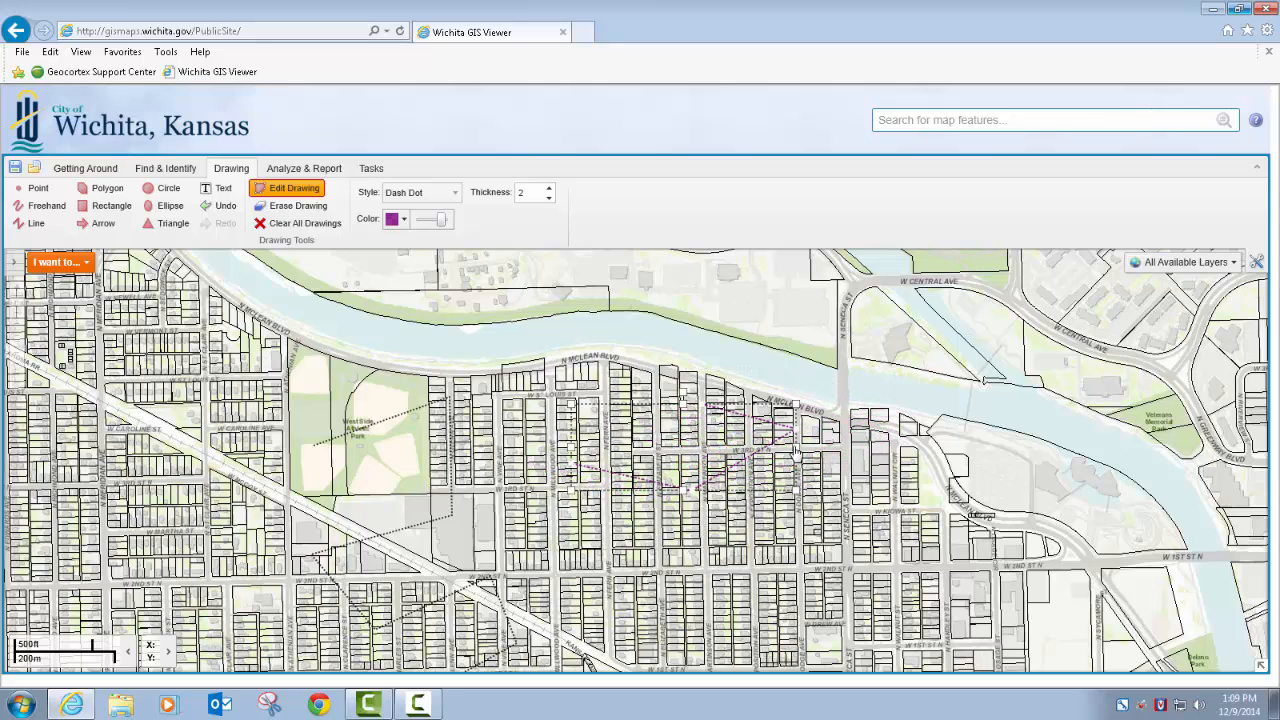
Make the purple Dash Dot line narrower by pulling in its east side, and rotate it
{"action": "mouse_move", "coordinate": [794, 450]}
{"action": "left_mouse_down"}
{"action": "mouse_move", "coordinate": [676, 447]}
{"action": "mouse_move", "coordinate": [657, 408]}
{"action": "left_mouse_up"}
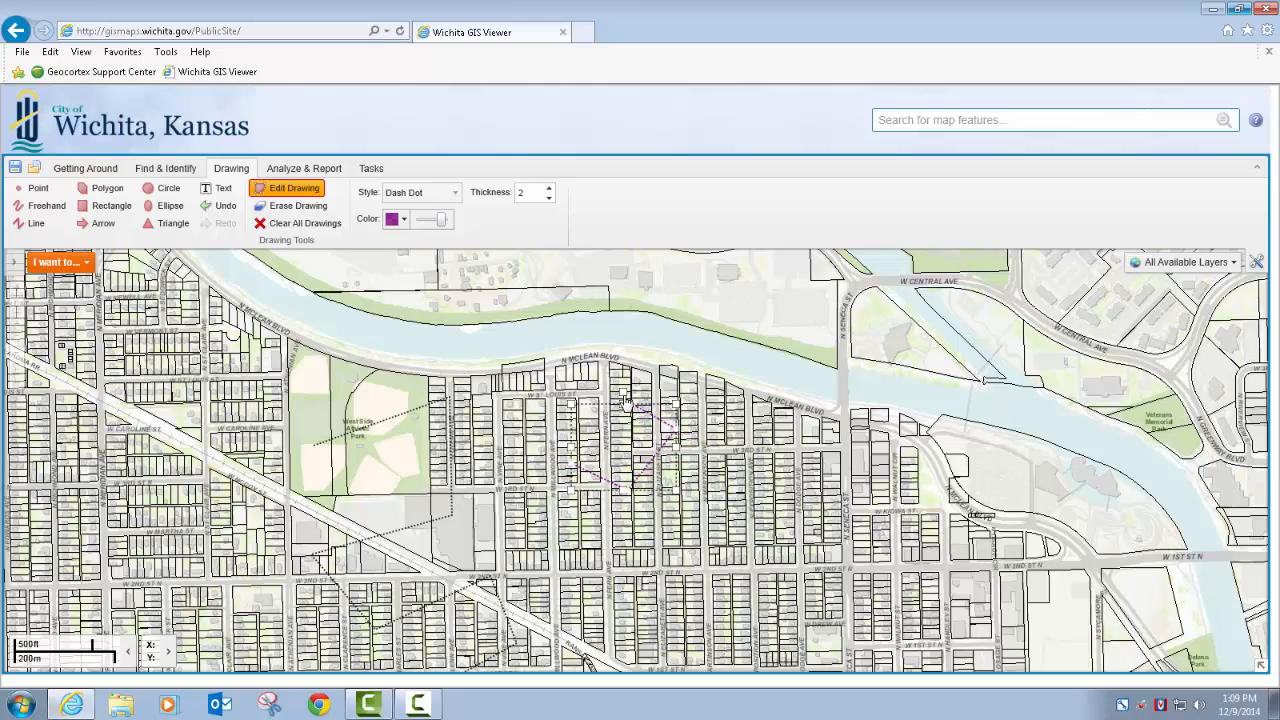
{"action": "left_click_drag", "start_coordinate": [626, 396], "coordinate": [668, 428]}
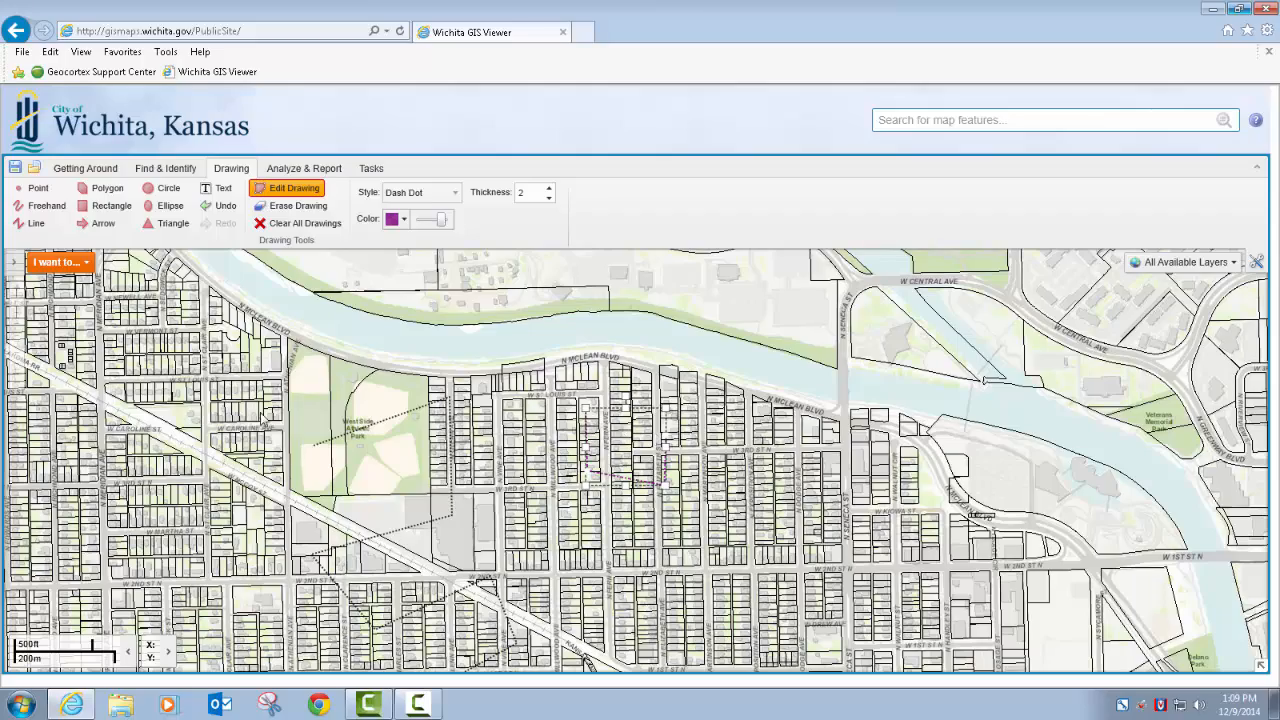
{"action": "scroll", "coordinate": [516, 494], "scroll_direction": "down", "scroll_amount": 1}
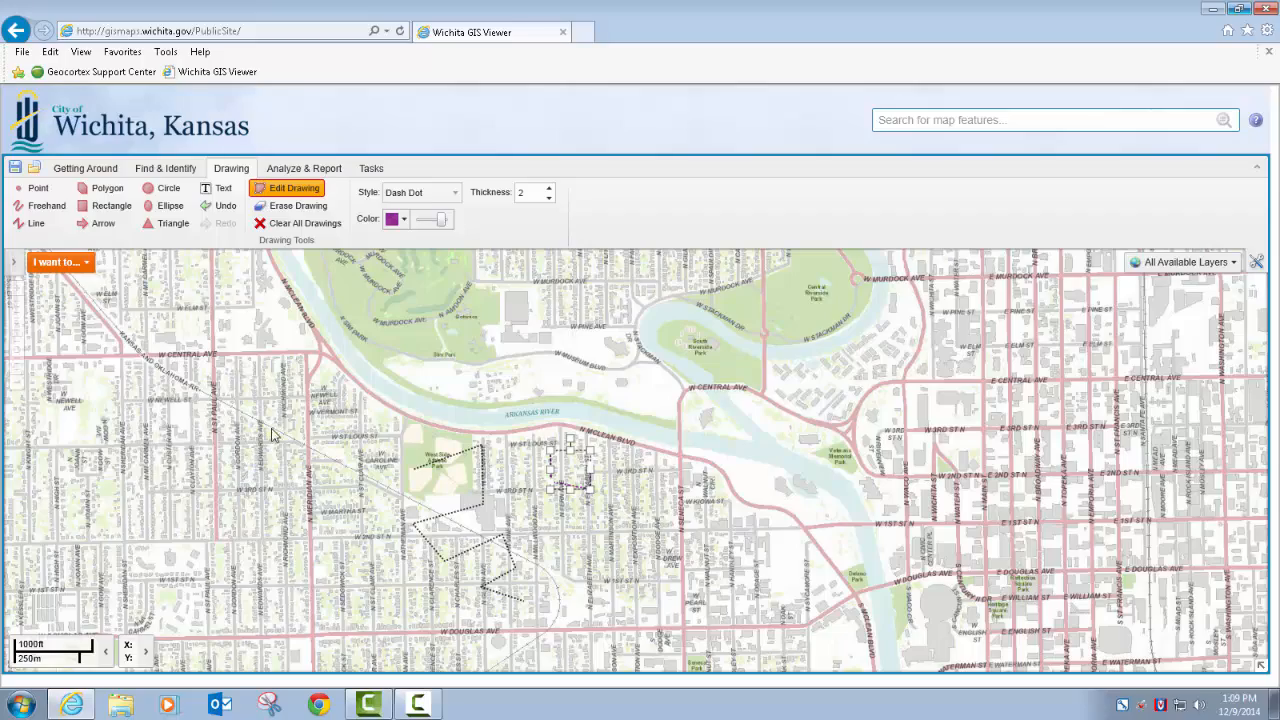
Clear all drawings and draw a red five-sided polygon over West Side Athletic Park, reaching across the Arkansas River
{"action": "left_click", "coordinate": [310, 224]}
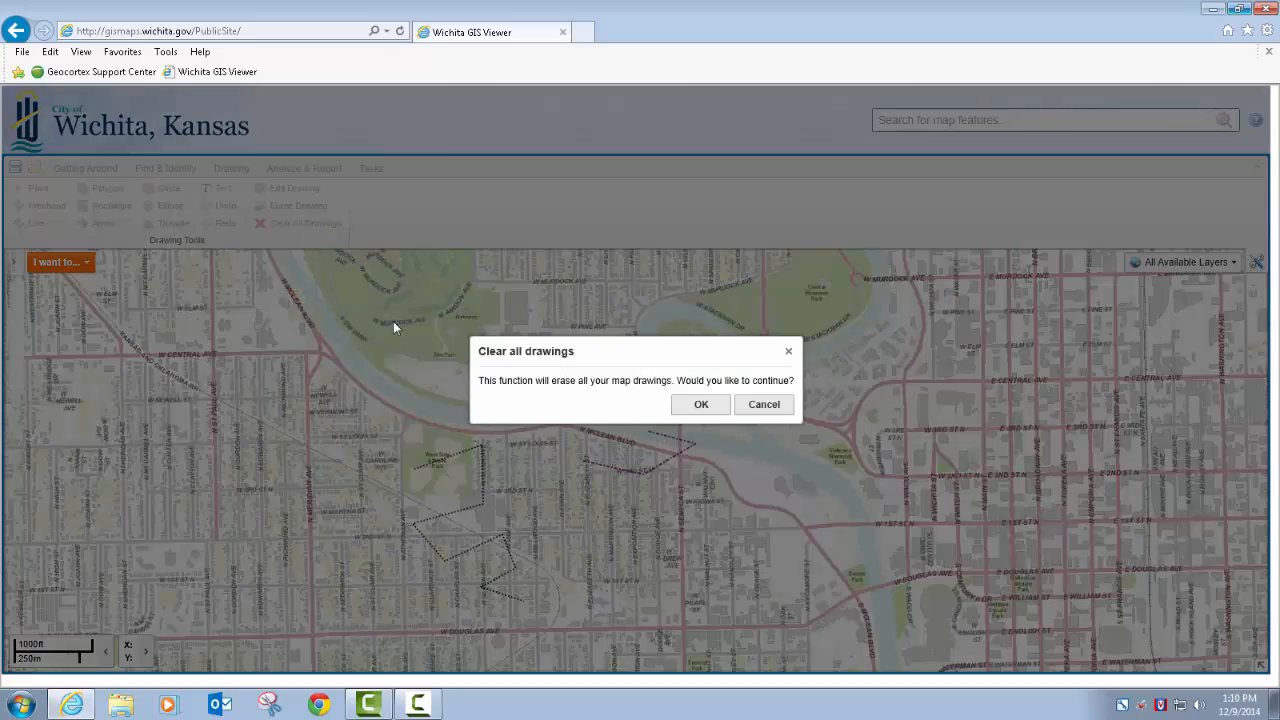
{"action": "left_click", "coordinate": [702, 405]}
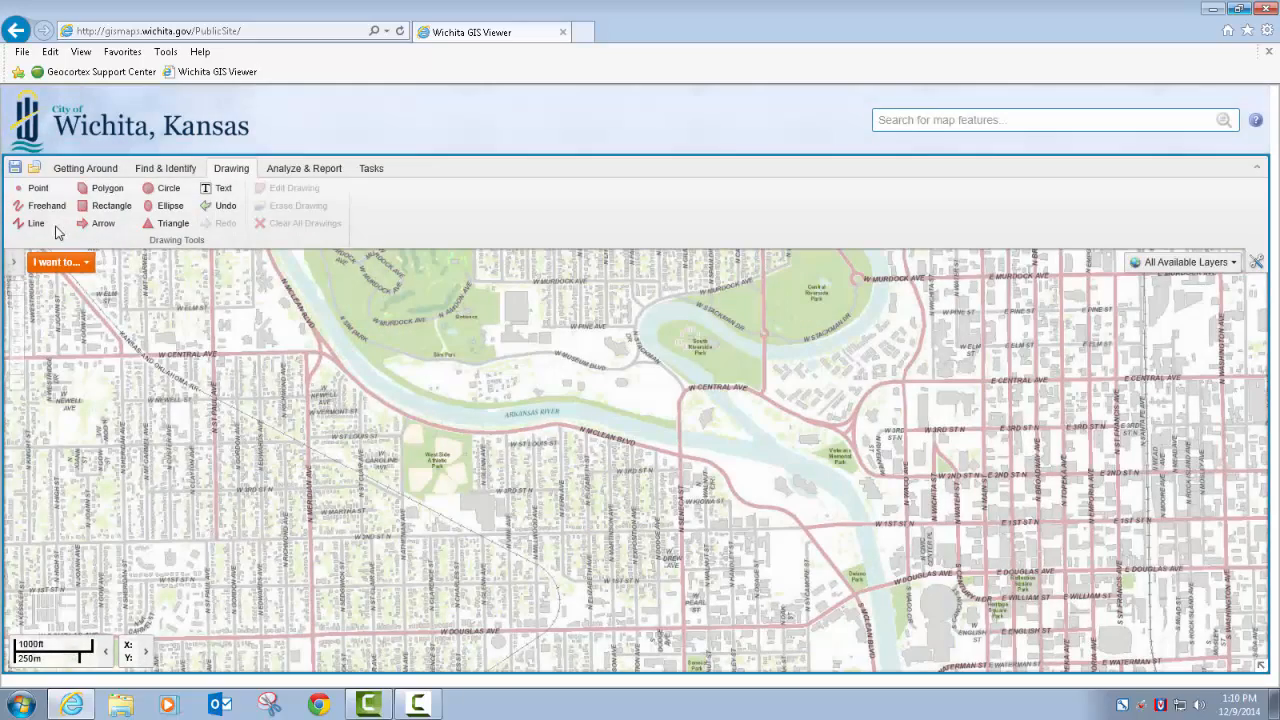
{"action": "left_click", "coordinate": [97, 195]}
{"action": "left_click", "coordinate": [400, 411]}
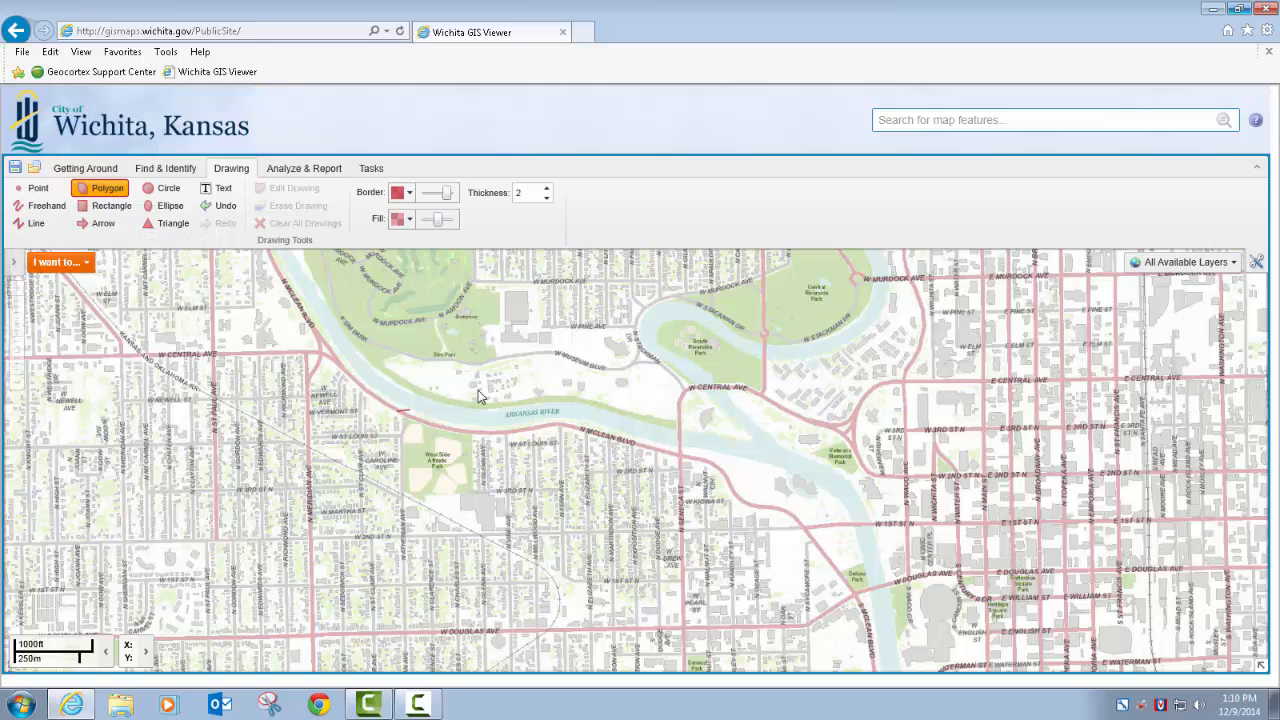
{"action": "left_click", "coordinate": [545, 361]}
{"action": "left_click", "coordinate": [612, 490]}
{"action": "left_click", "coordinate": [475, 537]}
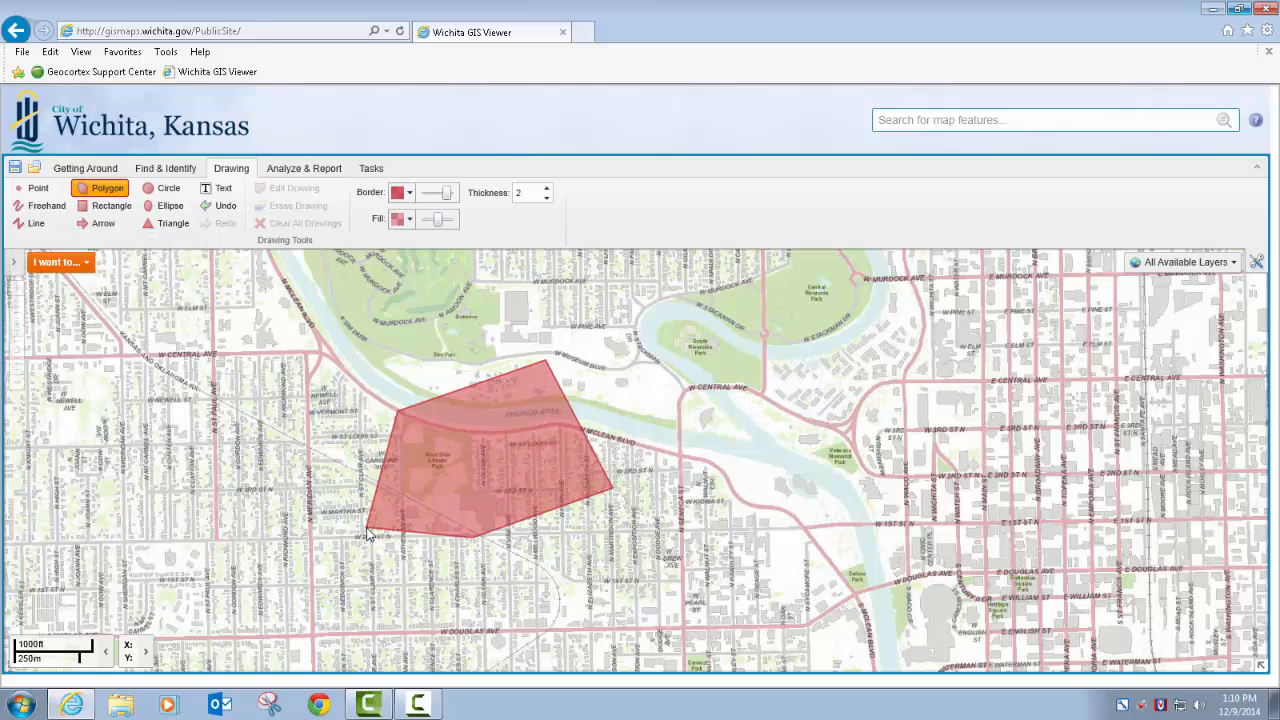
{"action": "double_click", "coordinate": [366, 513]}
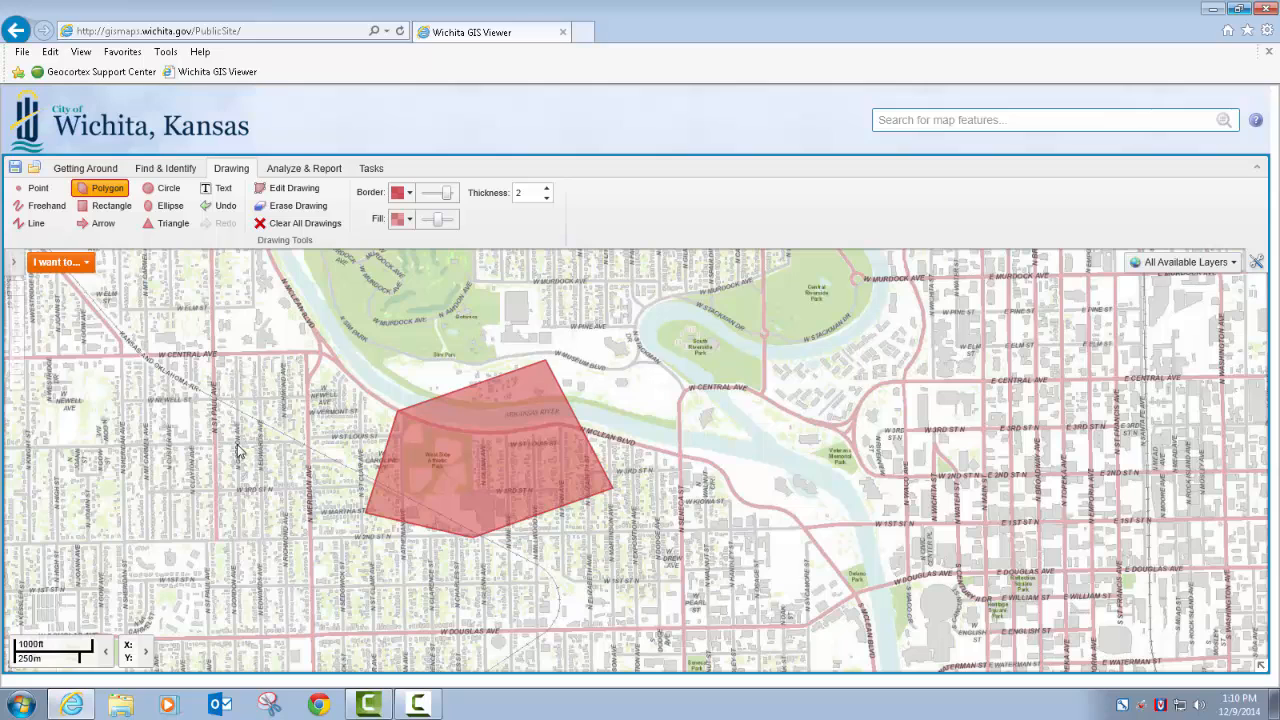
Draw a red rectangle just north of Veterans Memorial Park and a small red triangle at the west edge of South Riverside Park
{"action": "left_click", "coordinate": [124, 206]}
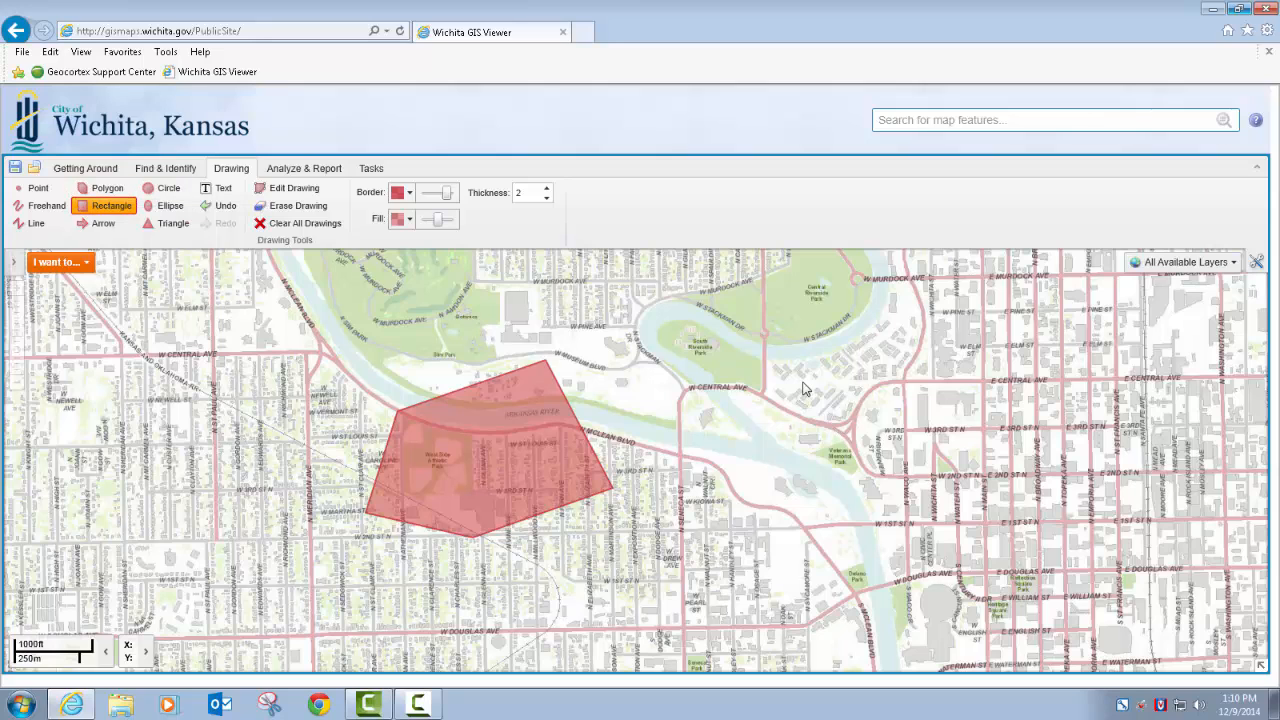
{"action": "mouse_move", "coordinate": [784, 325]}
{"action": "left_mouse_down"}
{"action": "mouse_move", "coordinate": [871, 426]}
{"action": "mouse_move", "coordinate": [940, 429]}
{"action": "mouse_move", "coordinate": [935, 461]}
{"action": "left_mouse_up"}
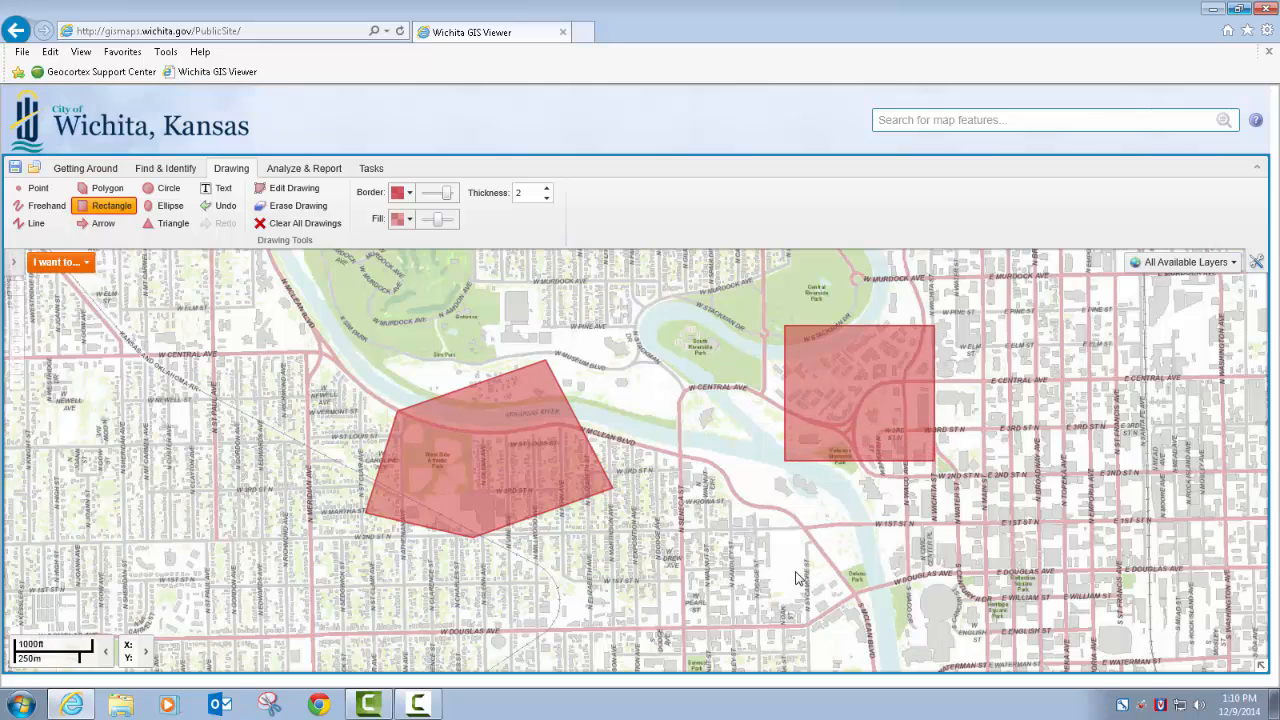
{"action": "left_click", "coordinate": [170, 223]}
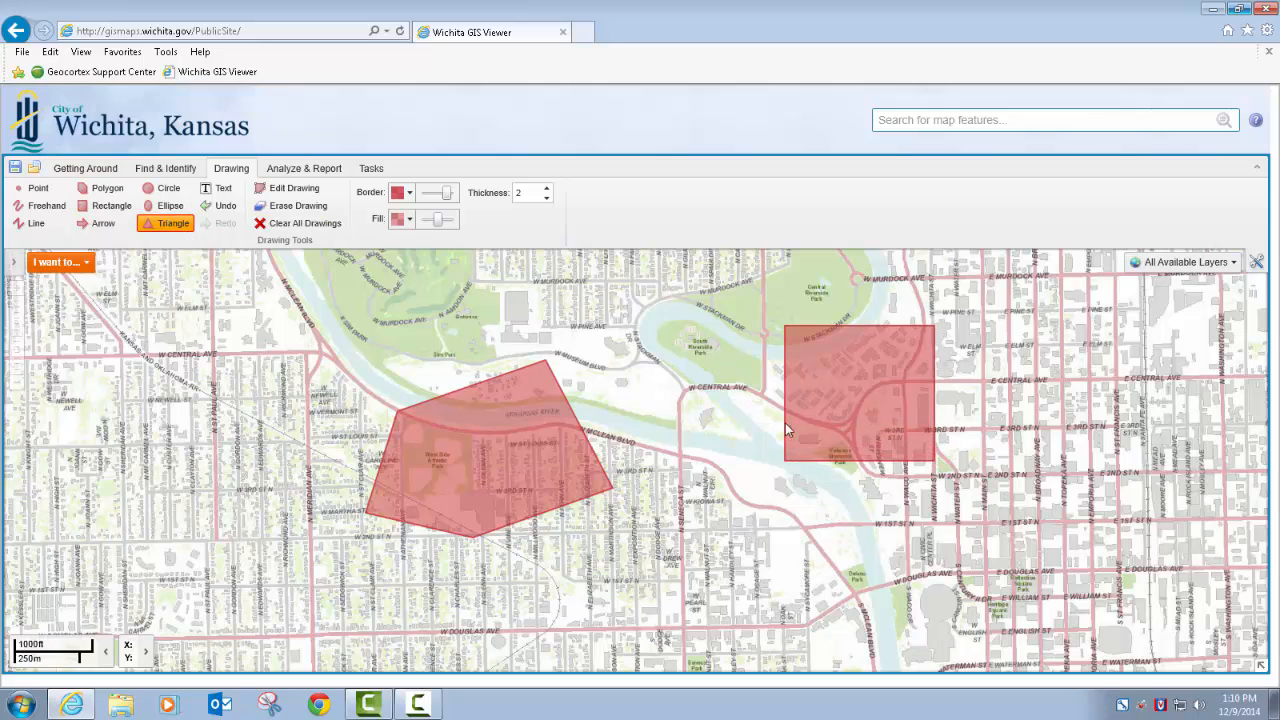
{"action": "mouse_move", "coordinate": [690, 388]}
{"action": "left_mouse_down"}
{"action": "mouse_move", "coordinate": [712, 378]}
{"action": "mouse_move", "coordinate": [698, 379]}
{"action": "mouse_move", "coordinate": [697, 362]}
{"action": "left_mouse_up"}
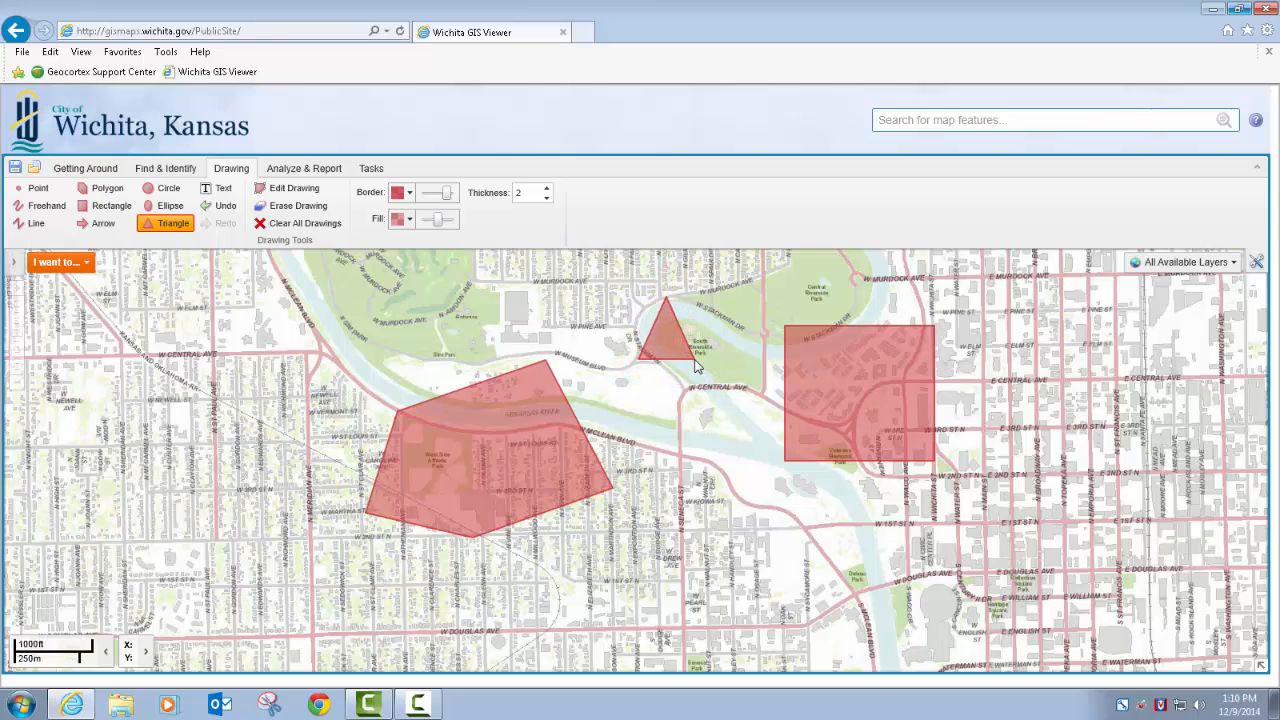
Clear all drawings and set the Text tool to the Georgia font at size 21
{"action": "left_click", "coordinate": [300, 223]}
{"action": "left_click", "coordinate": [699, 404]}
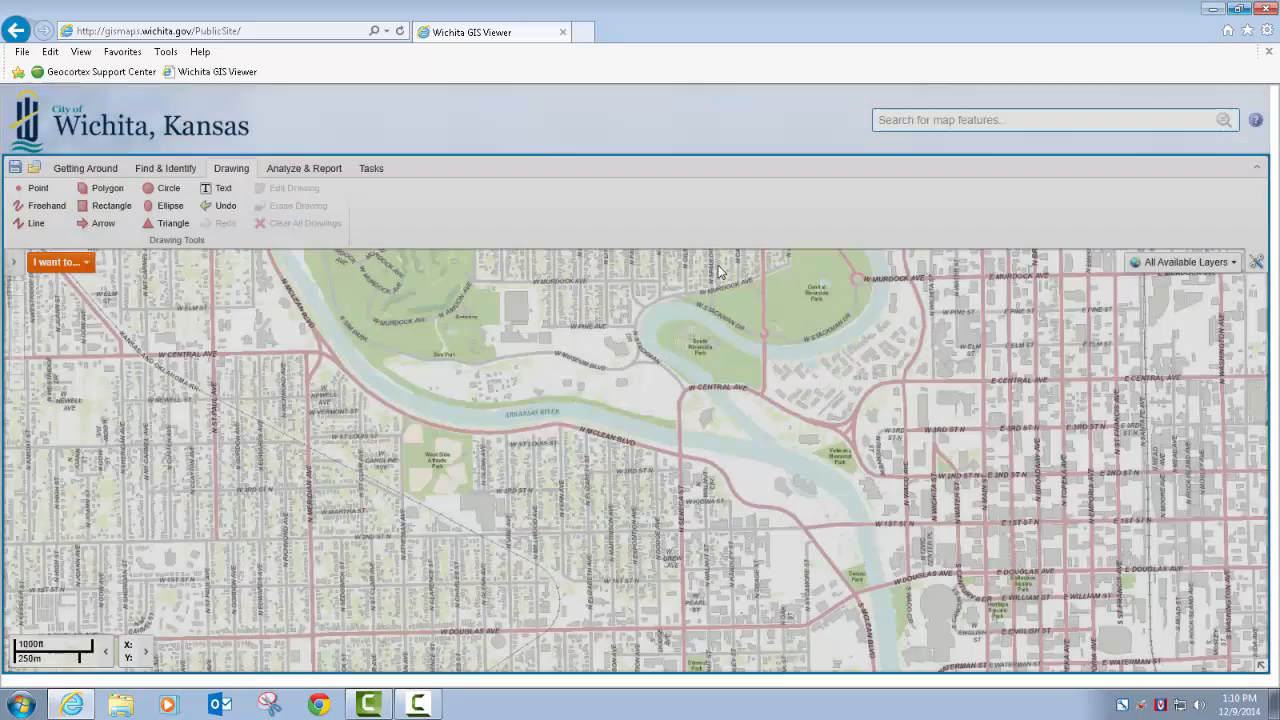
{"action": "left_click", "coordinate": [217, 188]}
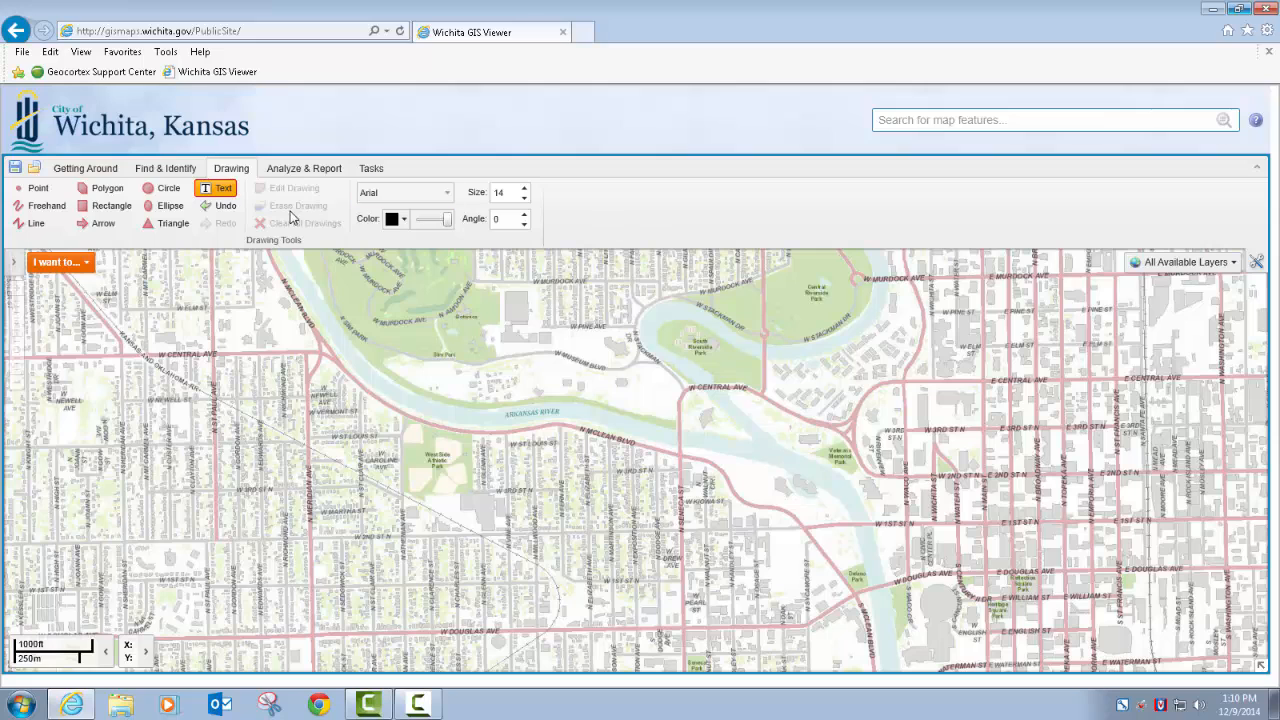
{"action": "left_click", "coordinate": [437, 199]}
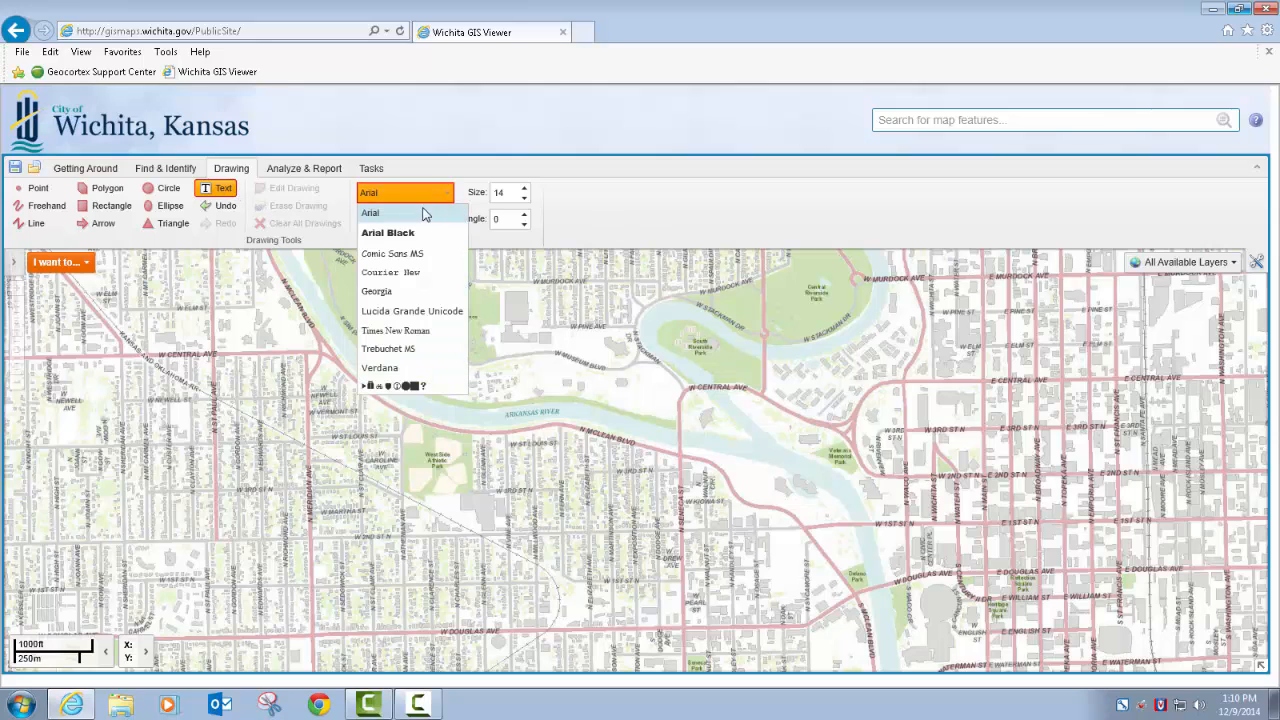
{"action": "left_click", "coordinate": [378, 291]}
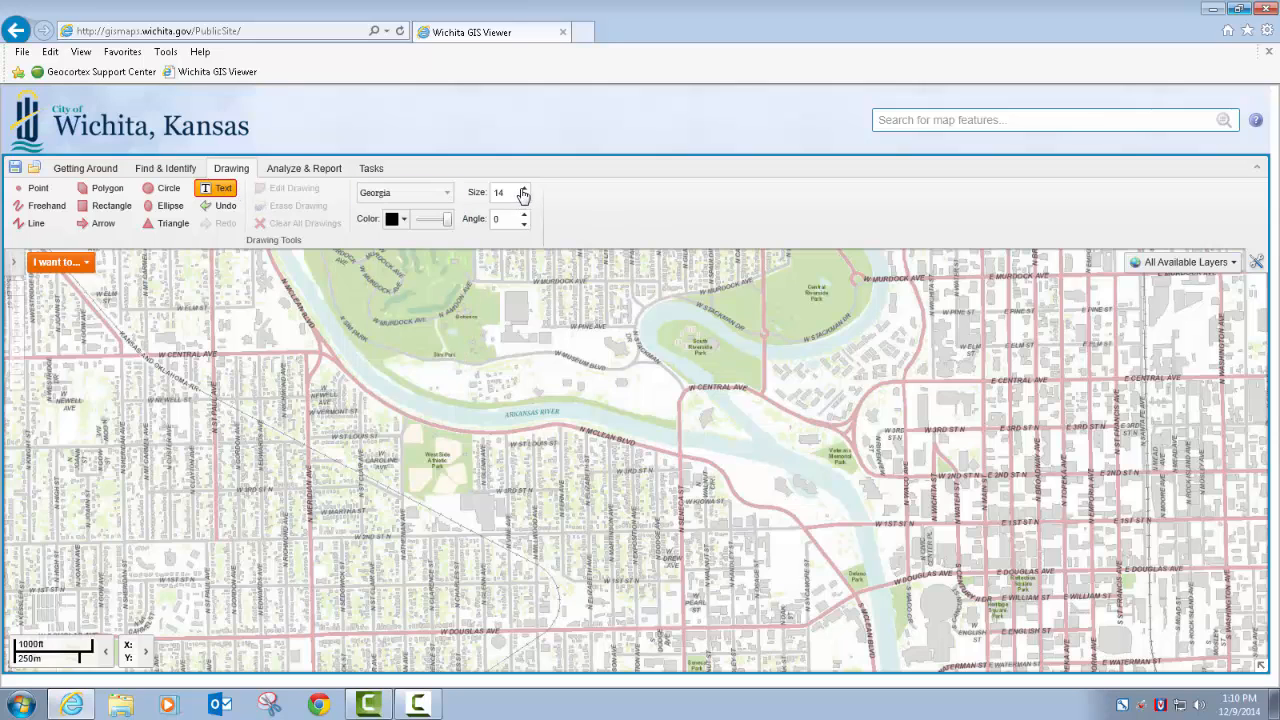
{"action": "left_click", "coordinate": [525, 189]}
{"action": "left_click", "coordinate": [525, 189]}
{"action": "left_click", "coordinate": [525, 189]}
Place the text "Some Text here" on the map just north of the Arkansas River label
{"action": "left_click", "coordinate": [511, 385]}
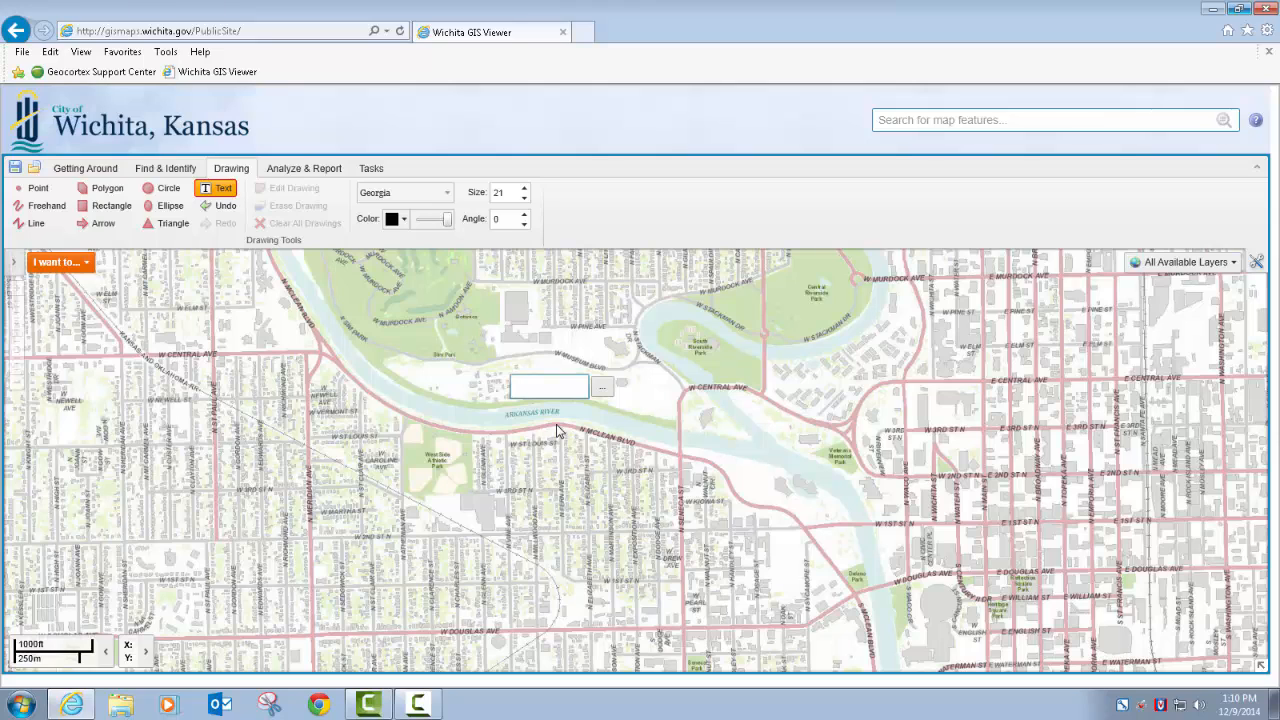
{"action": "type", "text": "Some Text here"}
{"action": "key", "text": "Return"}
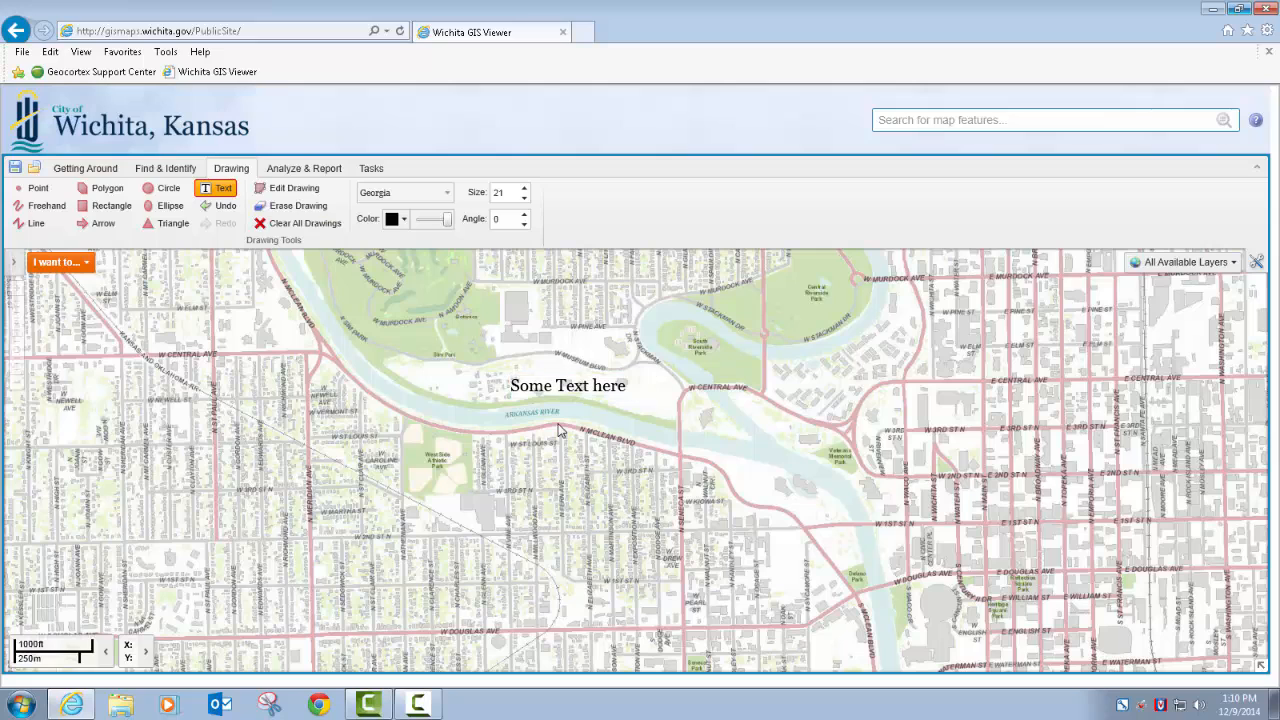
Edit the "Some Text here" label and set its angle to 31
{"action": "left_click", "coordinate": [524, 215]}
{"action": "left_click", "coordinate": [524, 215]}
{"action": "left_click", "coordinate": [310, 192]}
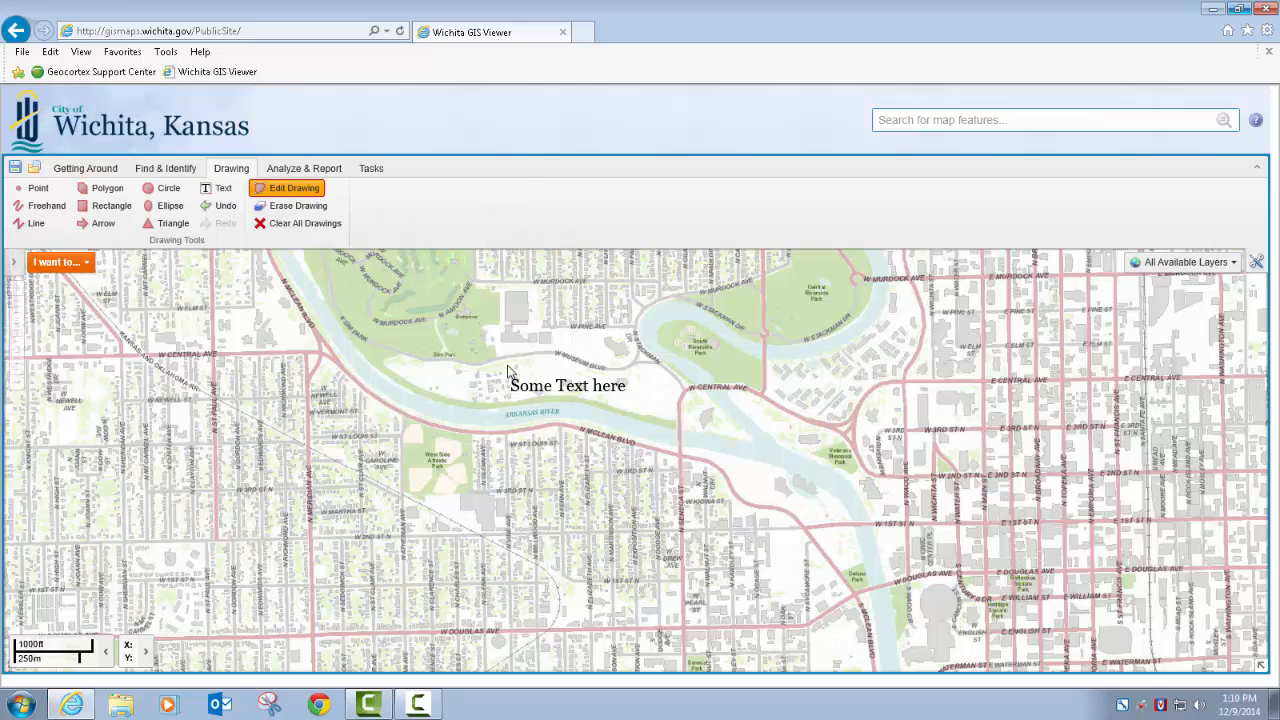
{"action": "left_click", "coordinate": [590, 388]}
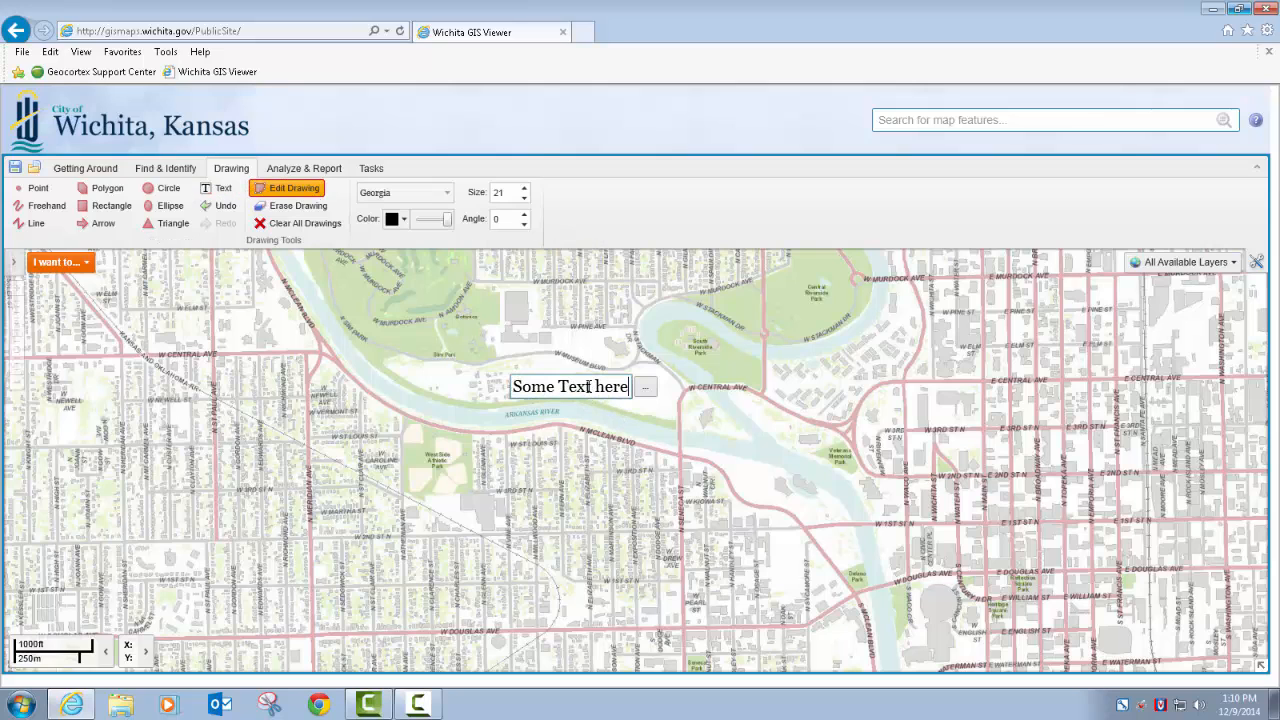
{"action": "left_click", "coordinate": [524, 215]}
{"action": "left_click", "coordinate": [524, 215]}
{"action": "left_click", "coordinate": [524, 215]}
{"action": "left_click_drag", "start_coordinate": [527, 218], "coordinate": [524, 218]}
{"action": "left_click", "coordinate": [524, 224]}
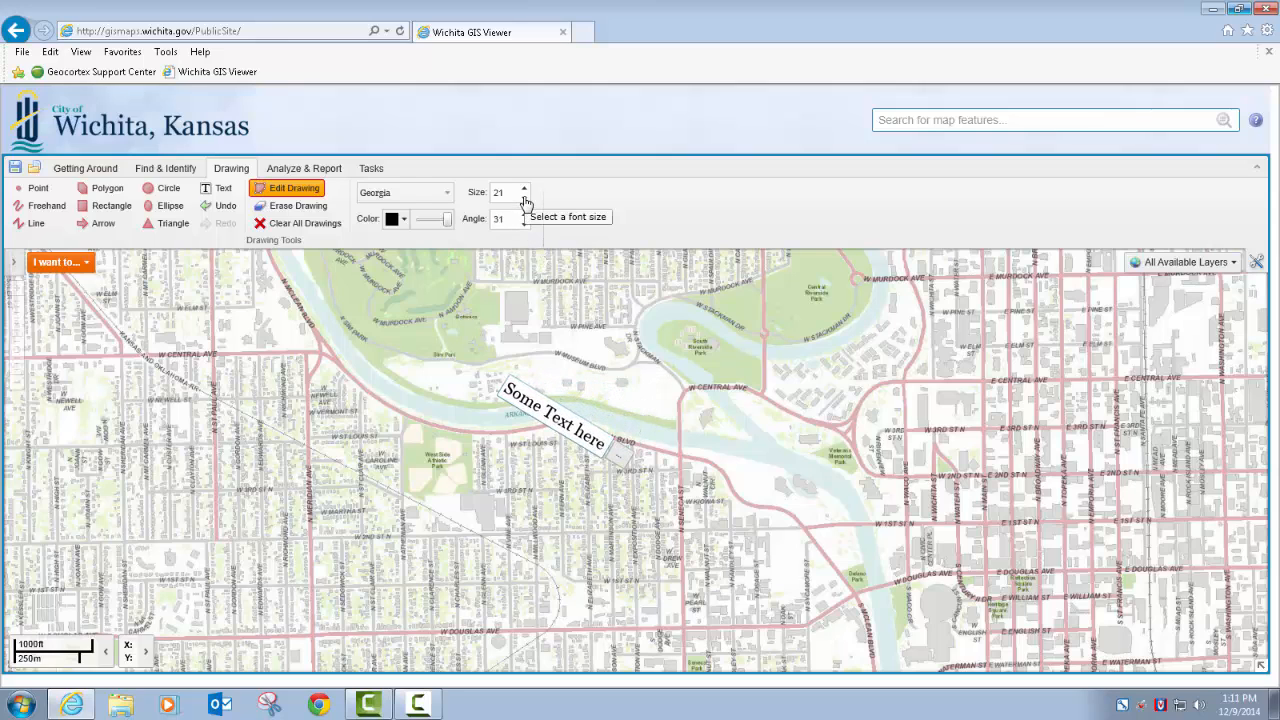
Set the text label's size to 50 and its color to medium blue, and finish editing it
{"action": "left_click", "coordinate": [524, 198]}
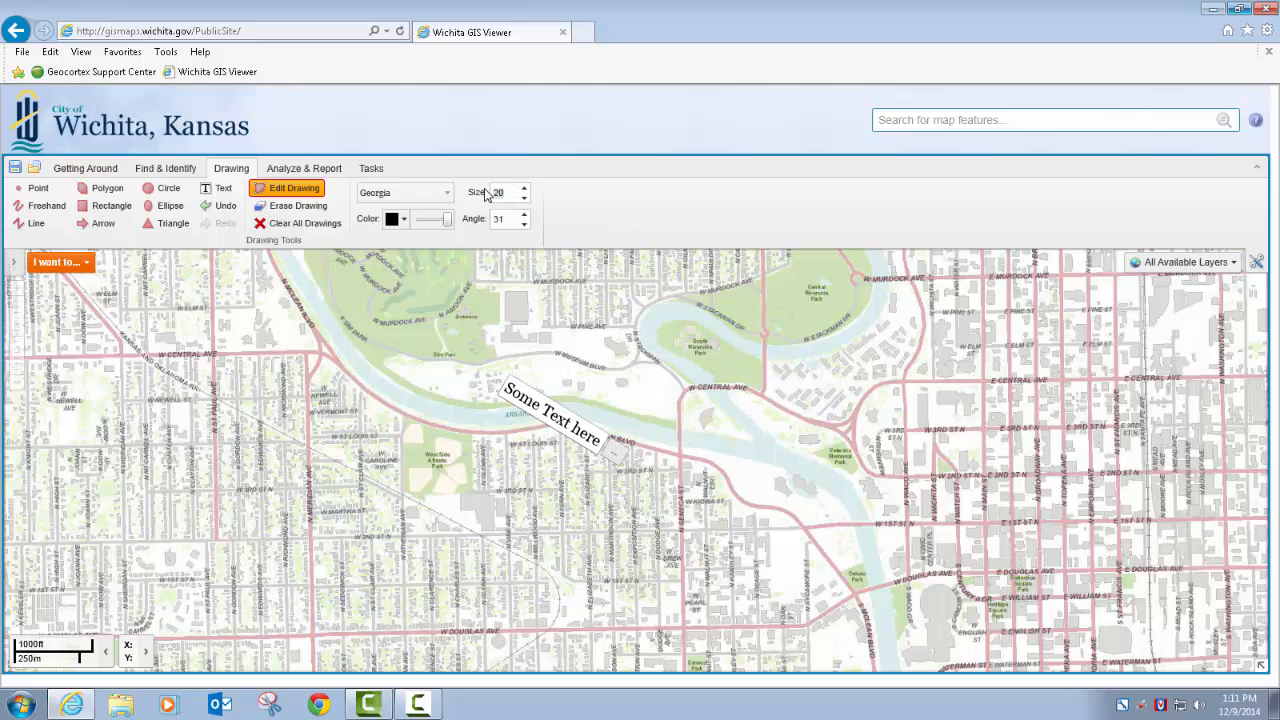
{"action": "type", "text": "0"}
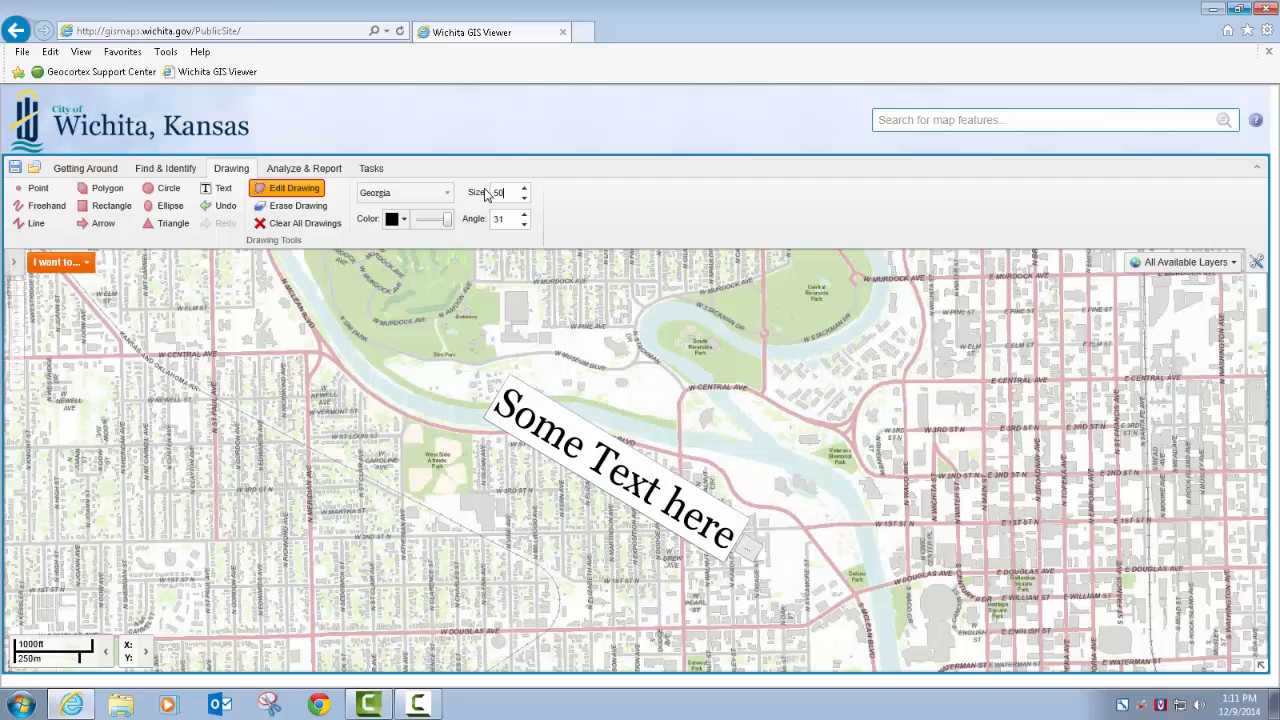
{"action": "left_click", "coordinate": [403, 219]}
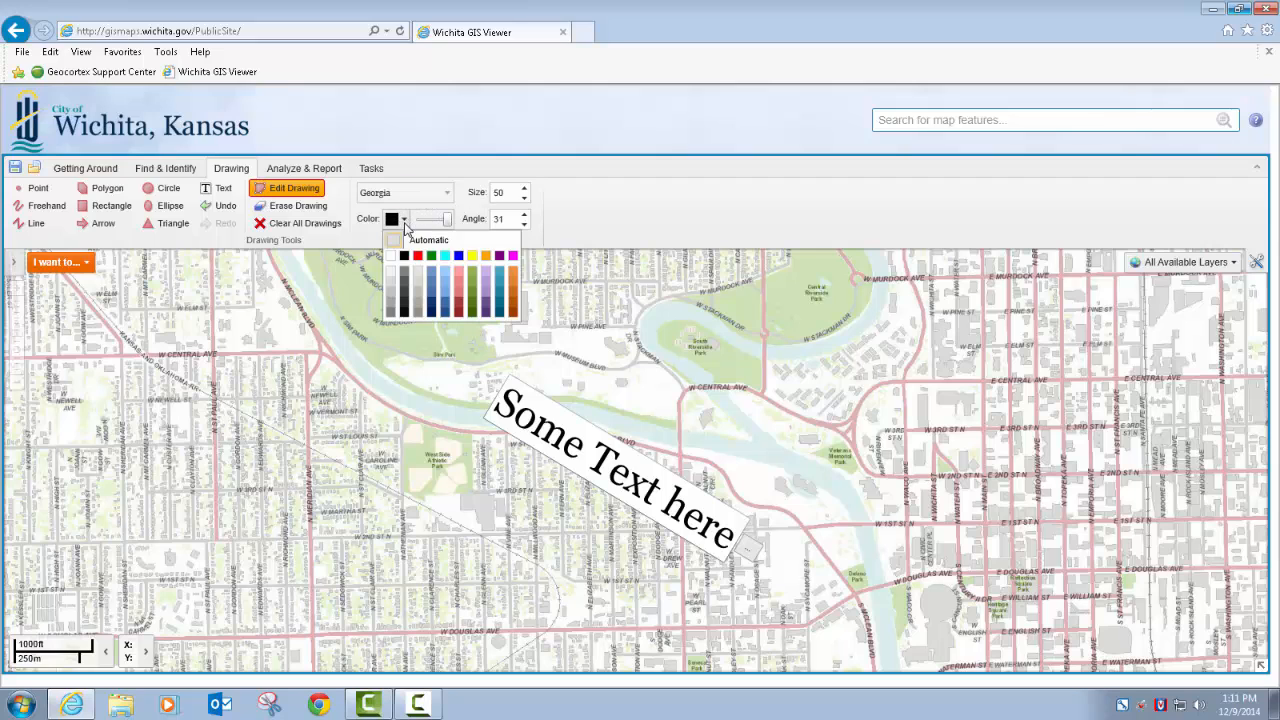
{"action": "left_click", "coordinate": [432, 284]}
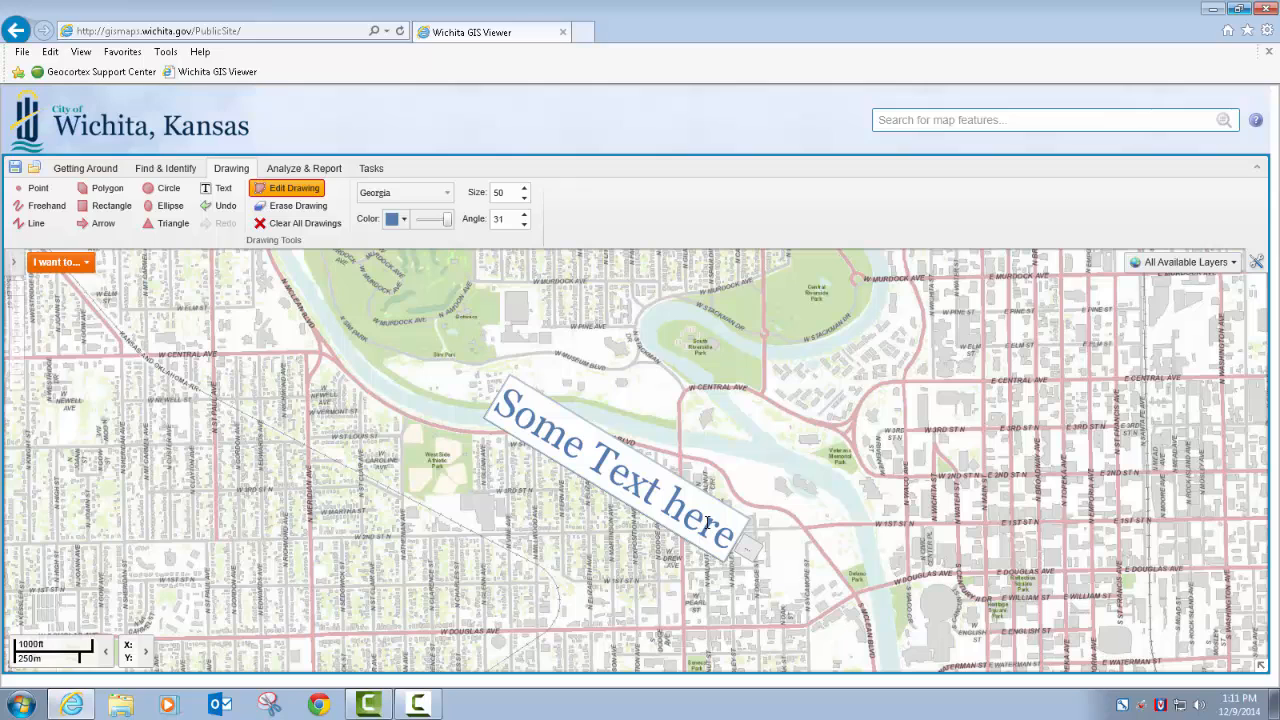
{"action": "left_click", "coordinate": [622, 535]}
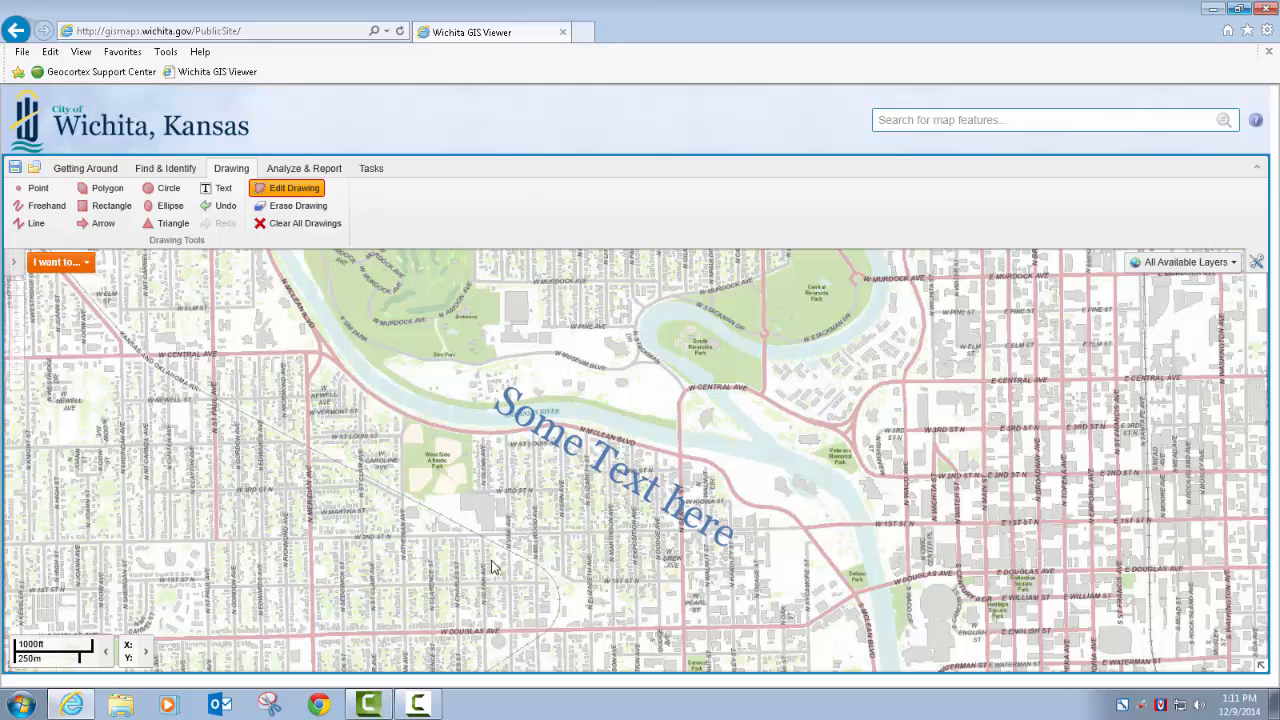
Change the blue map label's text to "Some Text here!!!" through its advanced label options
{"action": "left_click", "coordinate": [617, 480]}
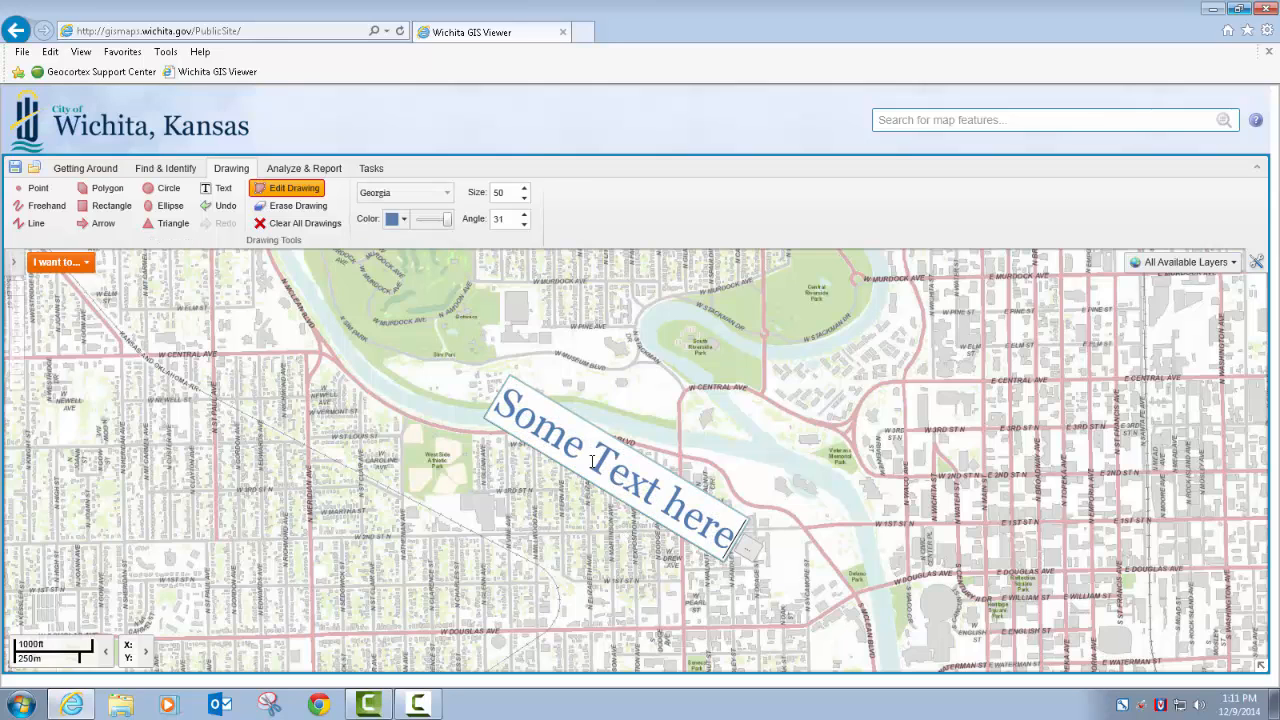
{"action": "left_click", "coordinate": [746, 553]}
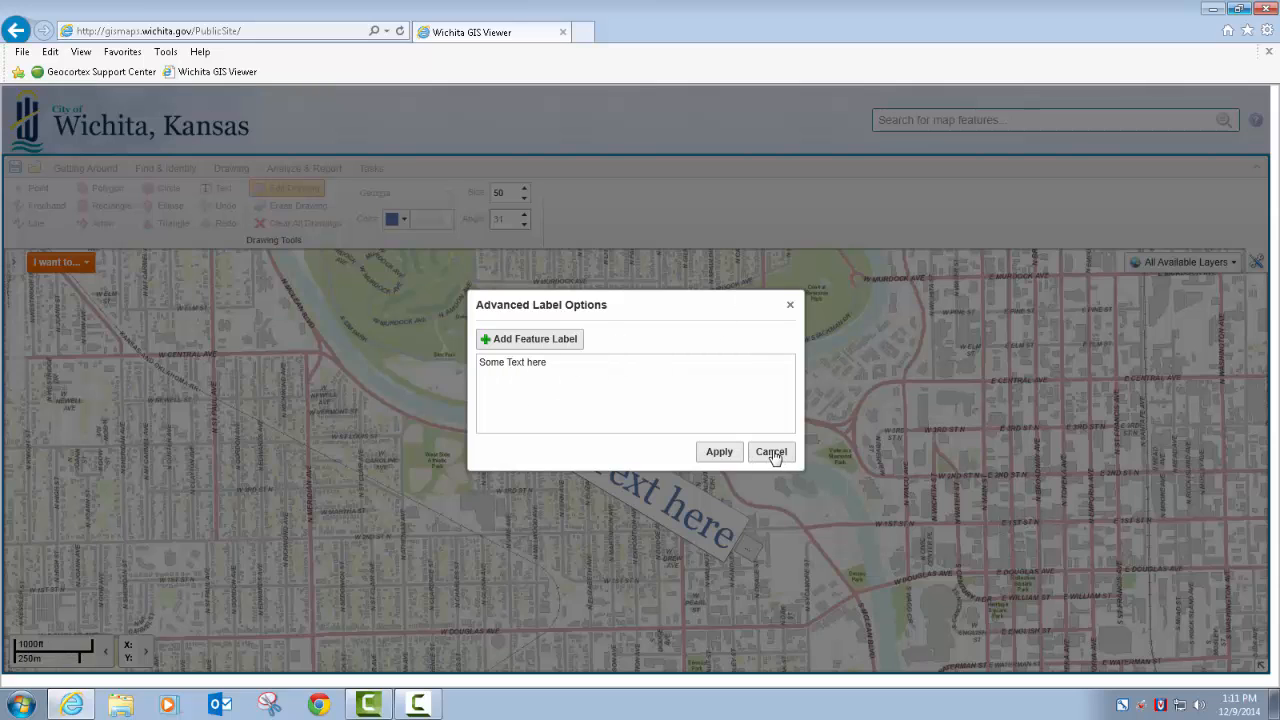
{"action": "left_click", "coordinate": [577, 370]}
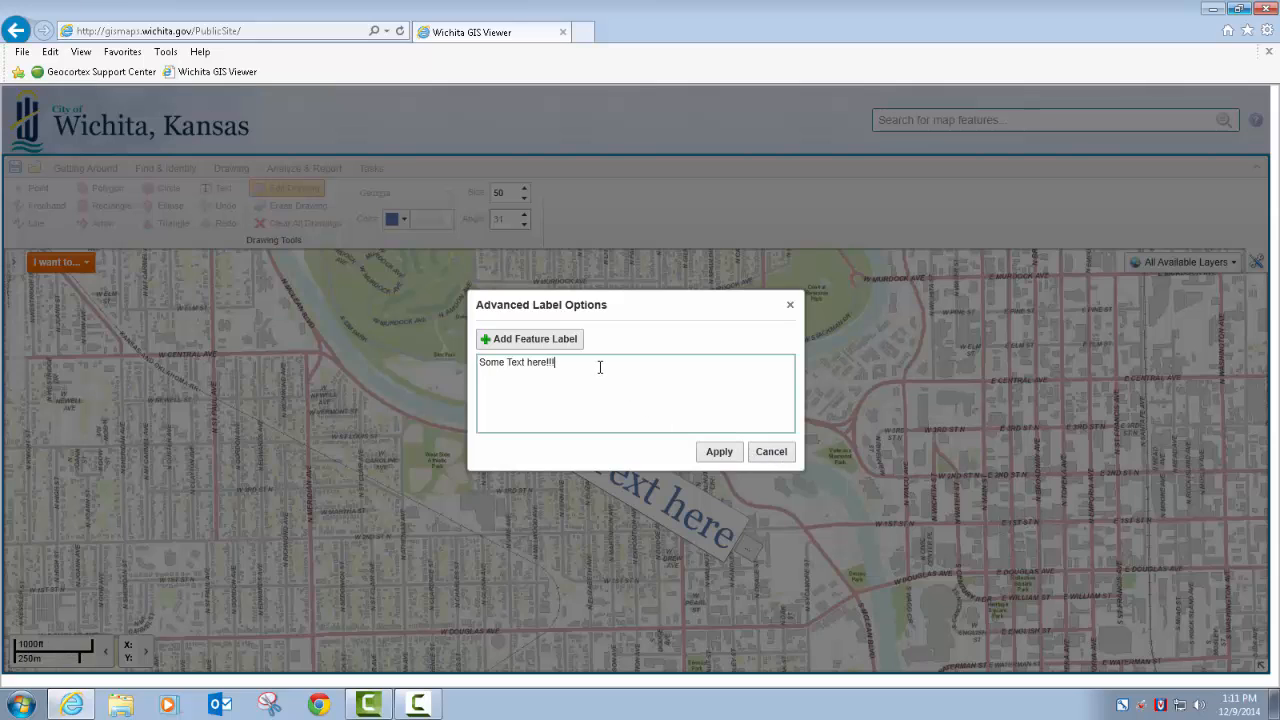
{"action": "type", "text": "!!!"}
{"action": "left_click", "coordinate": [716, 452]}
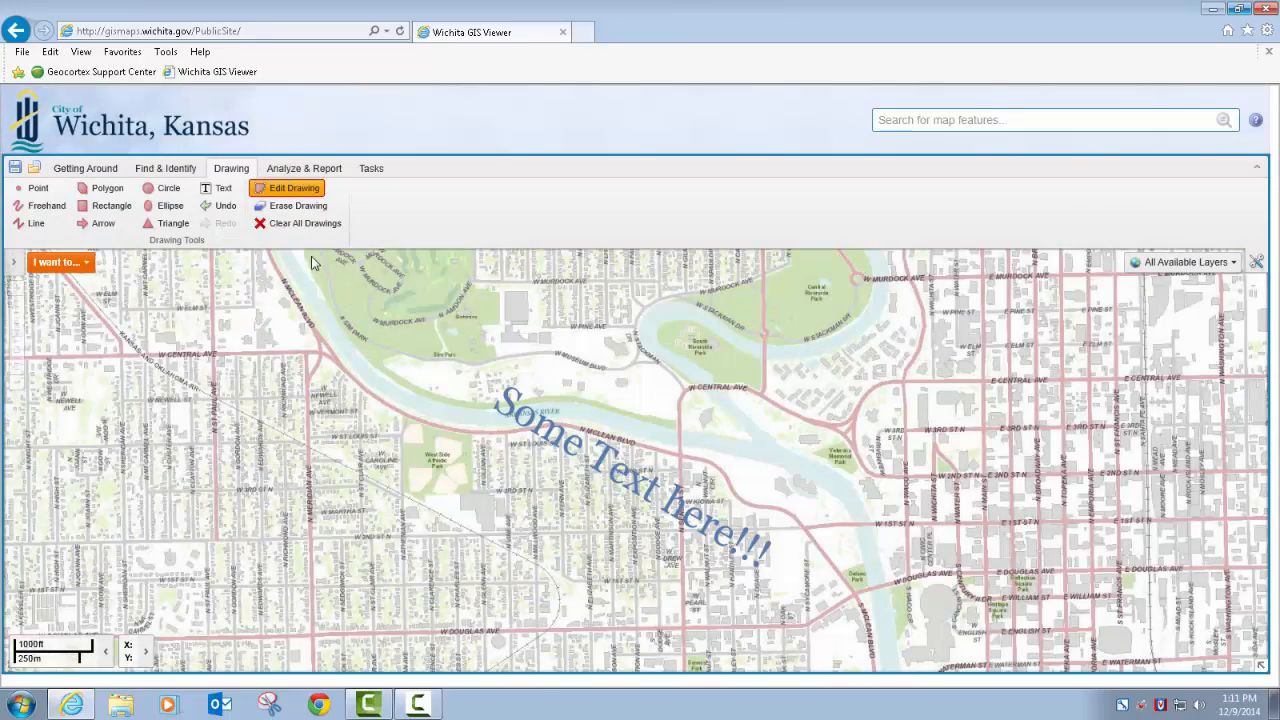
Erase the "Some Text here!!!" label from the map and activate the Text tool
{"action": "left_click", "coordinate": [297, 210]}
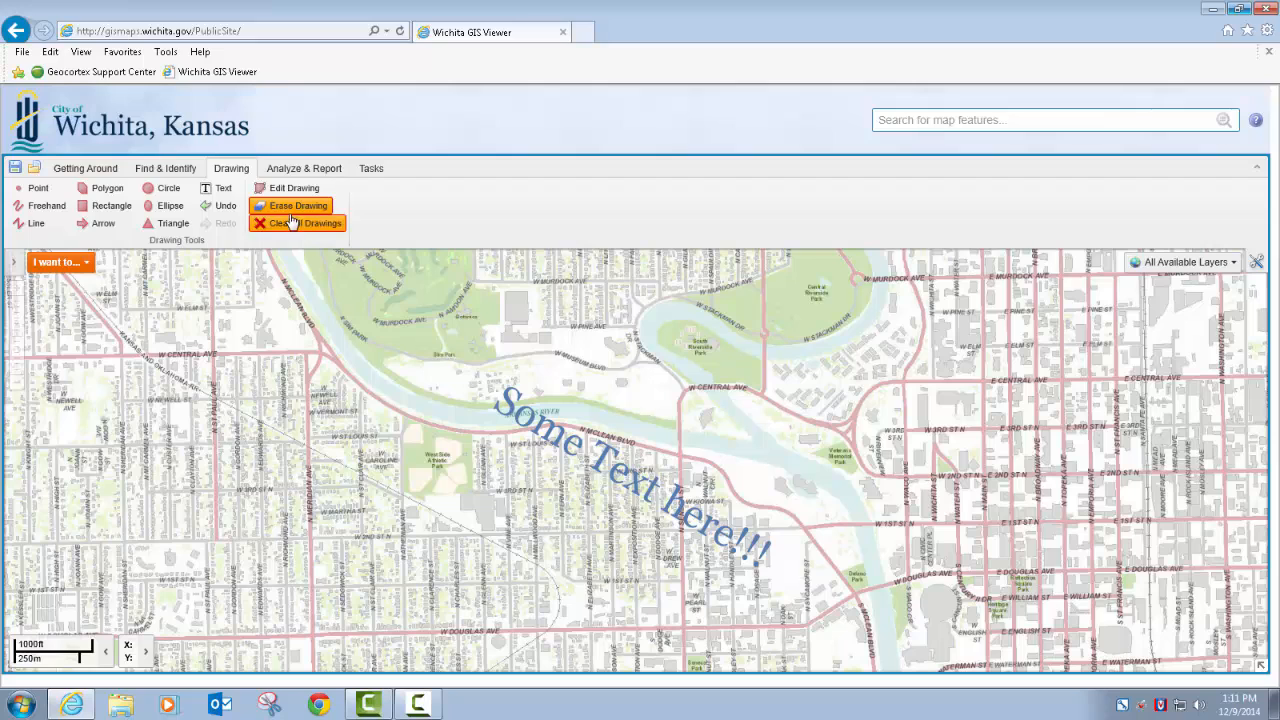
{"action": "left_click", "coordinate": [634, 478]}
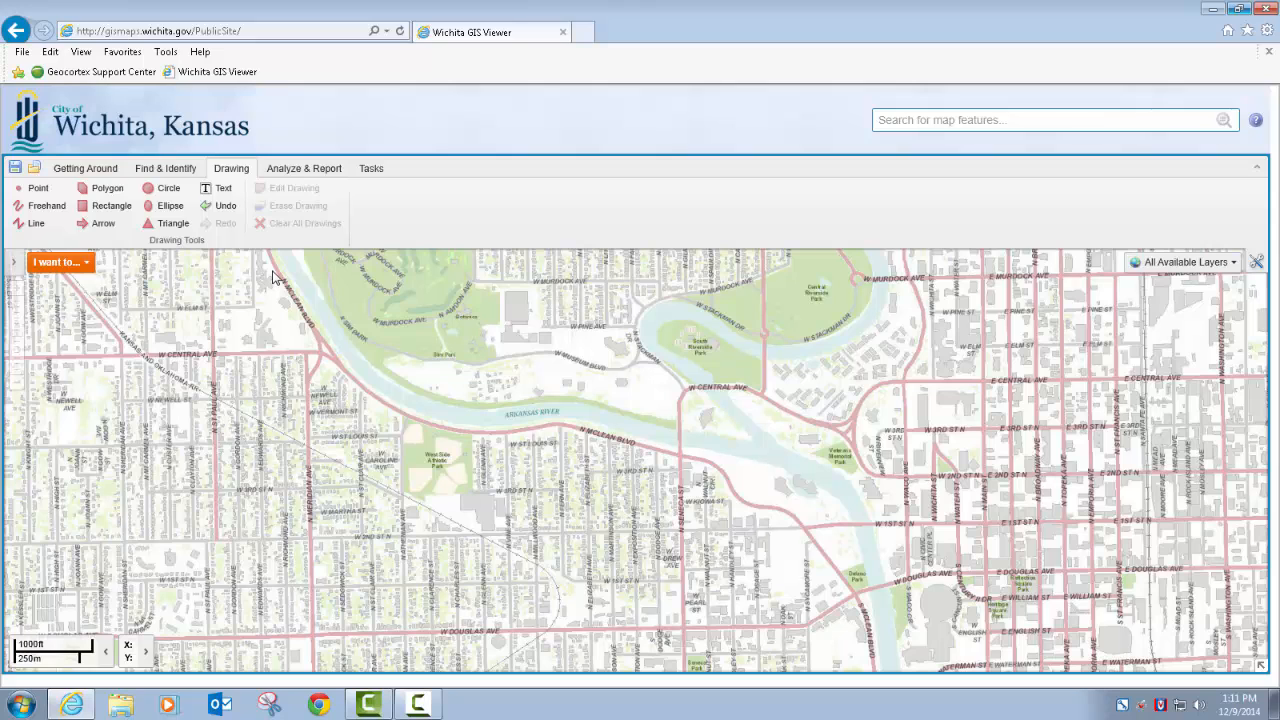
{"action": "left_click", "coordinate": [219, 188]}
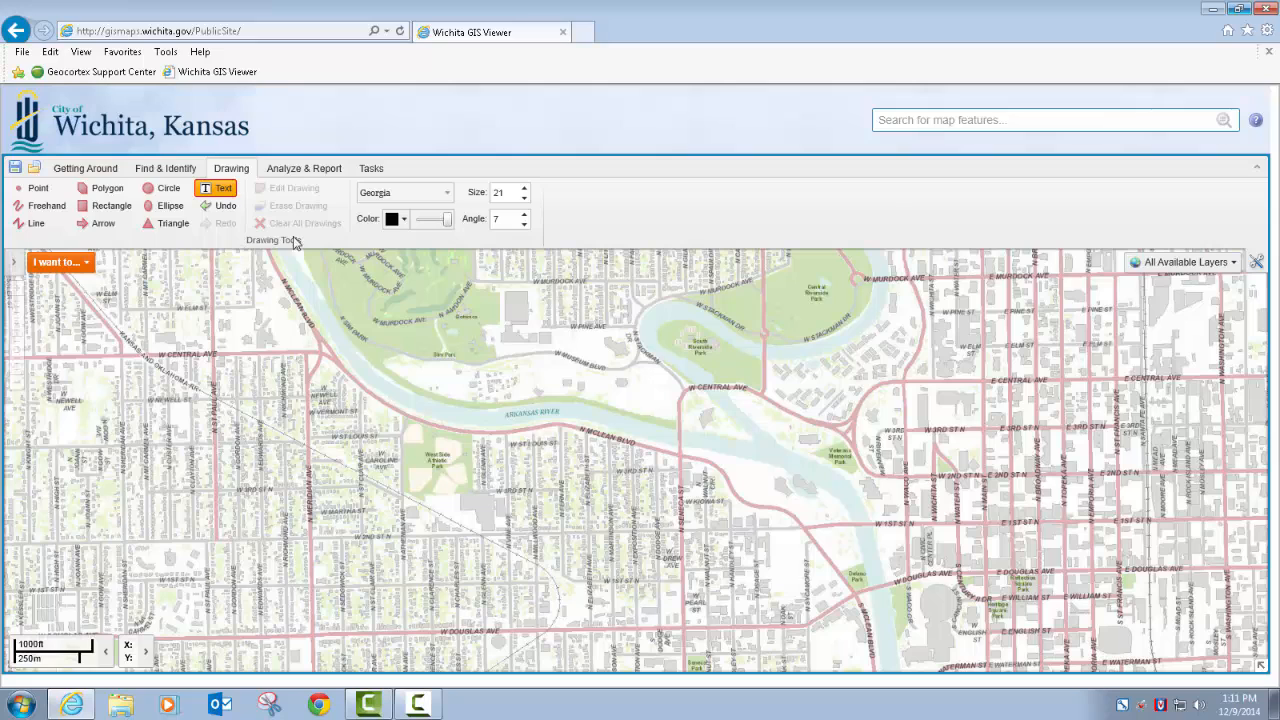